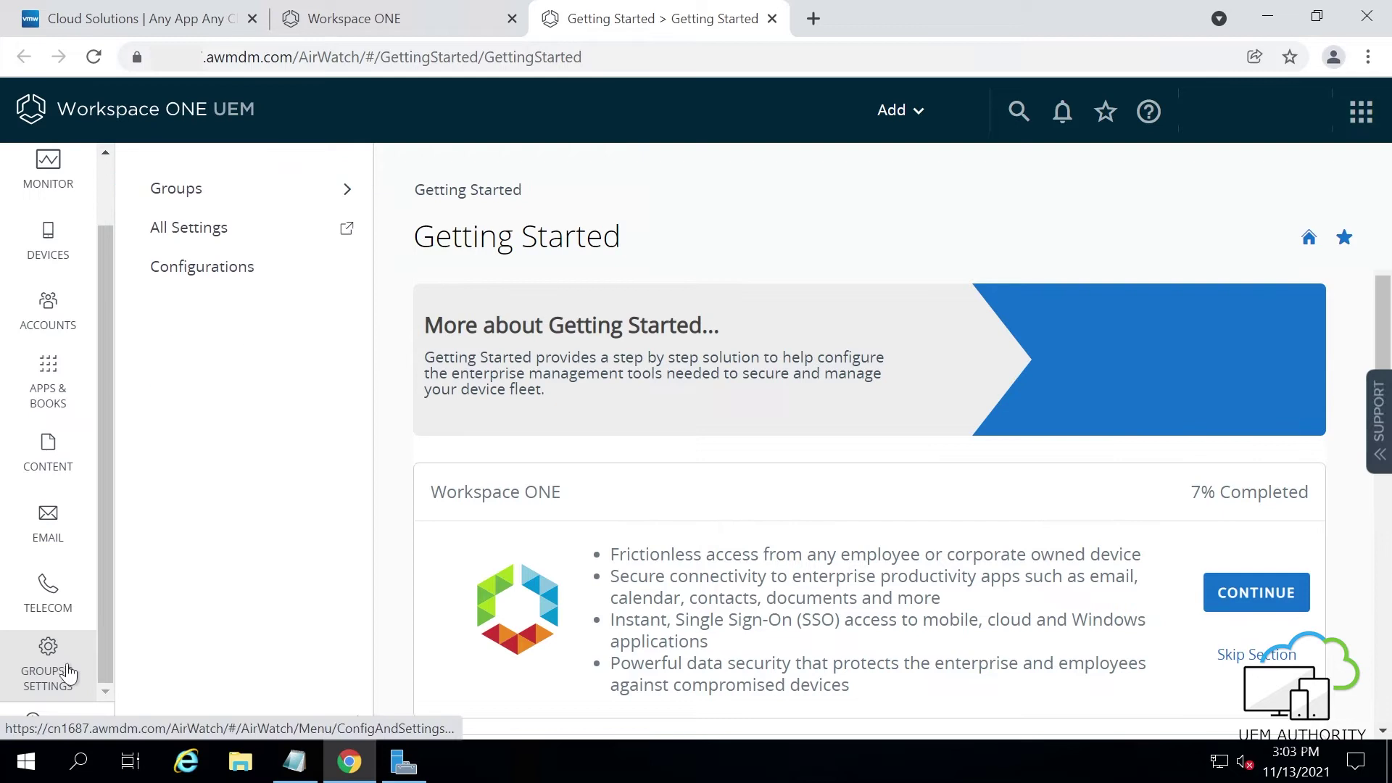
# Go to the Cloud Connector settings under System > Enterprise Integration in All Settings
pyautogui.click(61, 671)
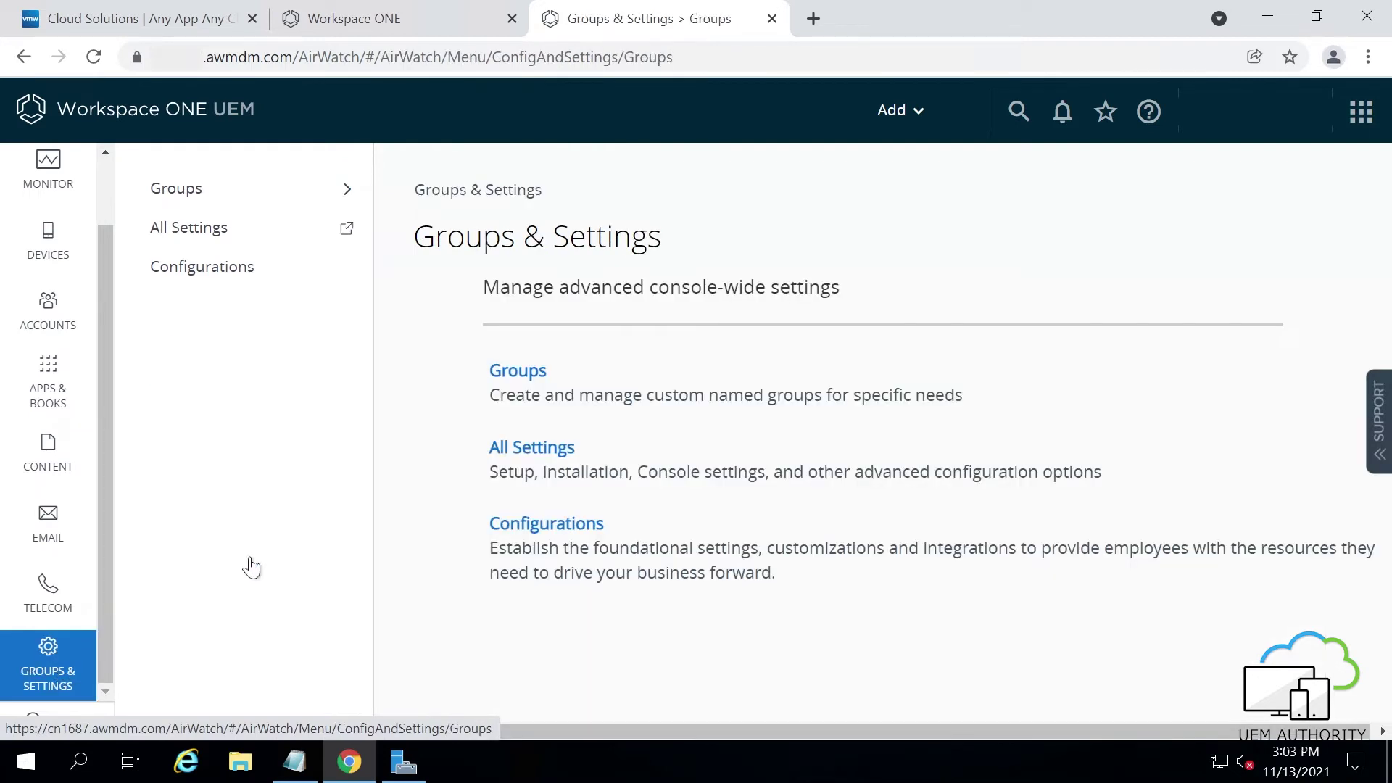
pyautogui.click(525, 447)
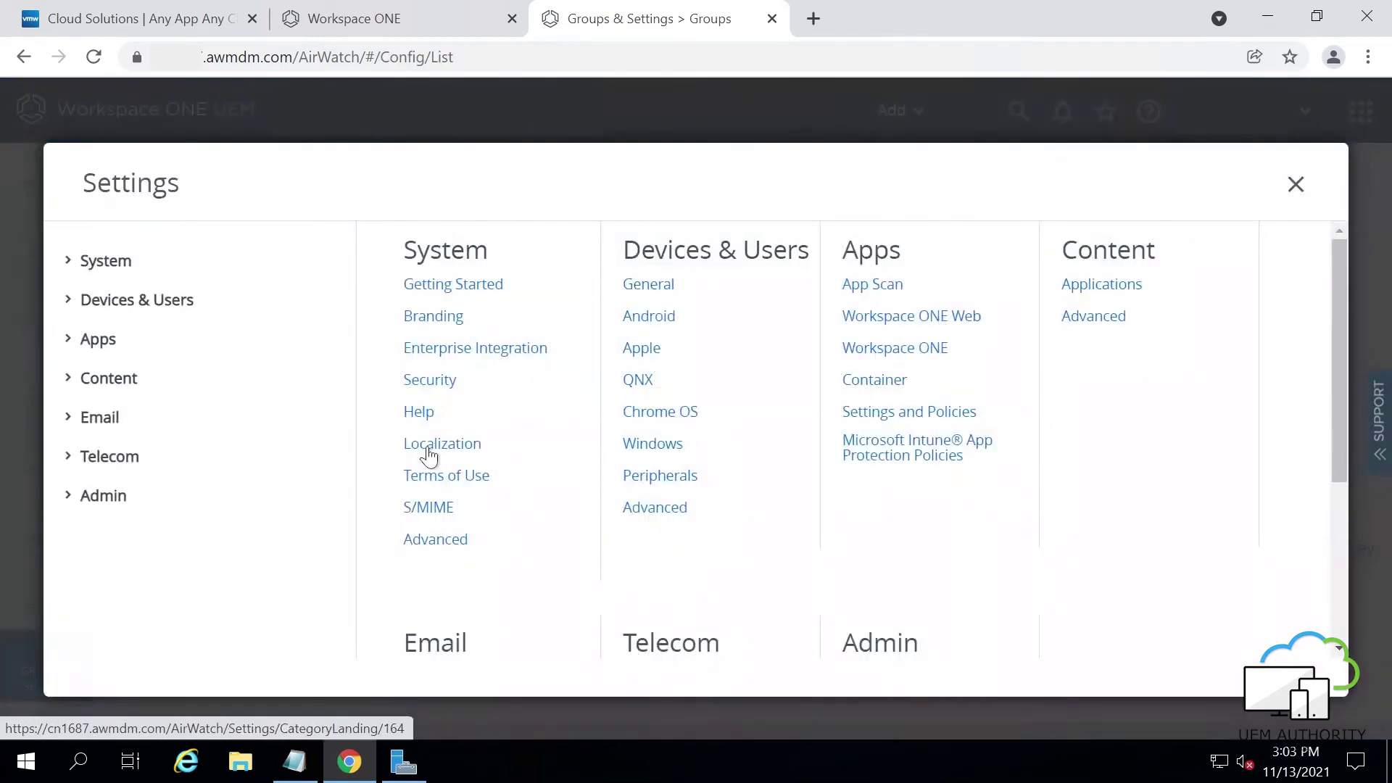
pyautogui.click(435, 354)
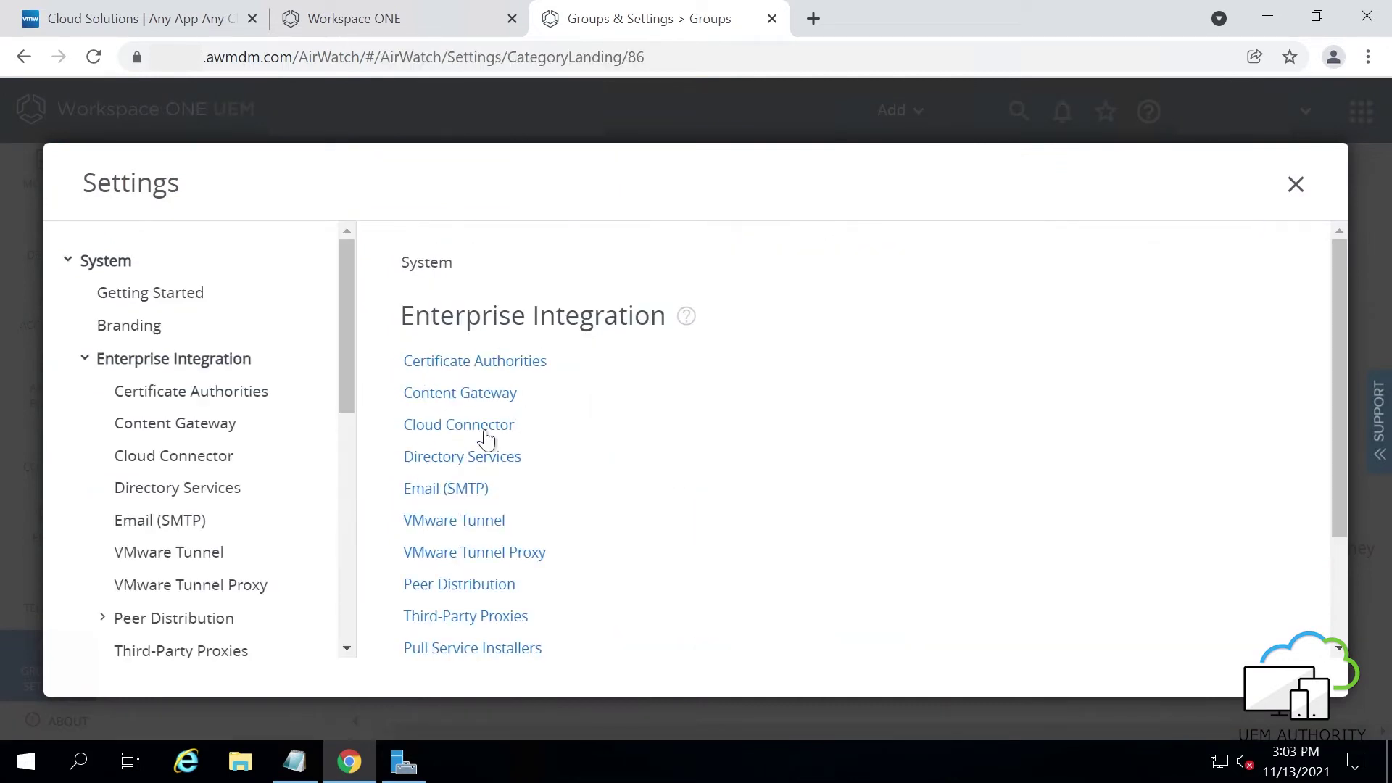
pyautogui.click(487, 437)
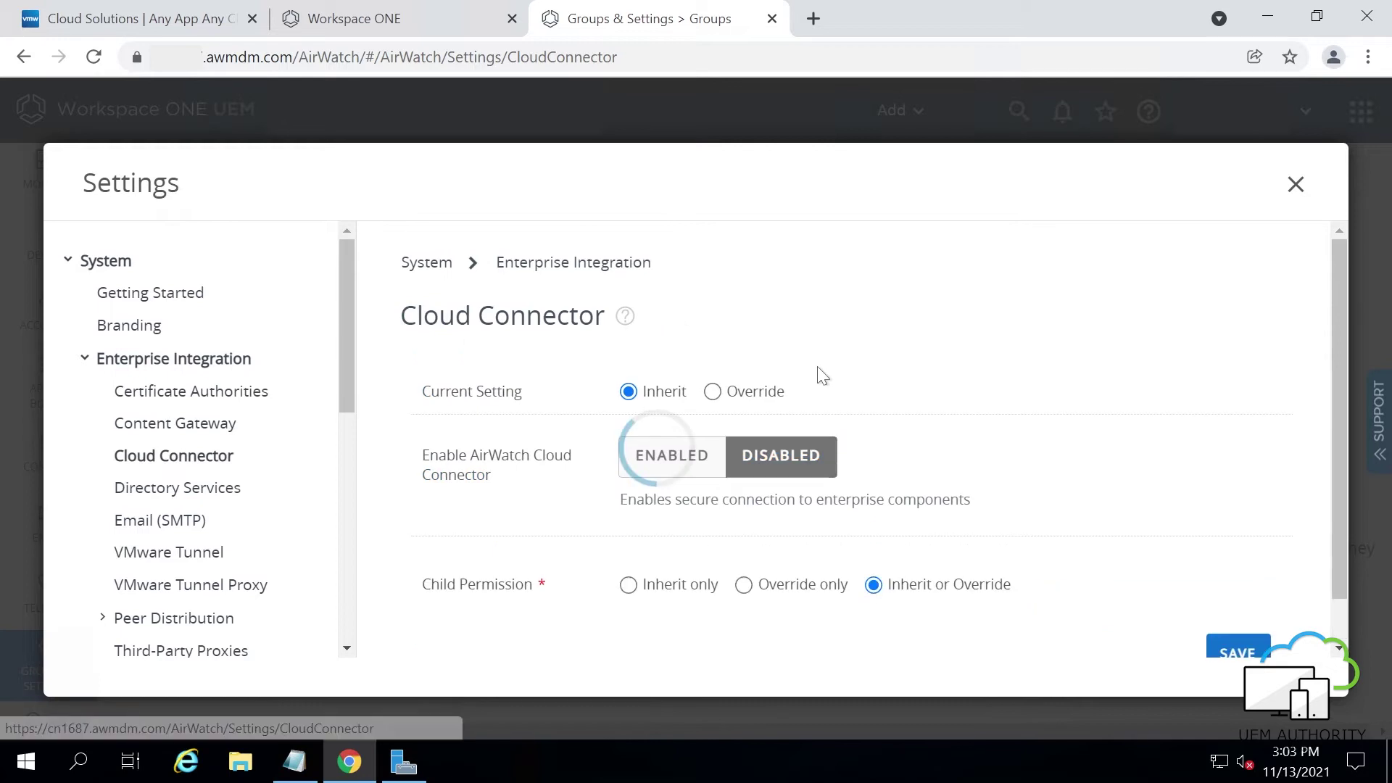
# Override the inherited setting, enable AirWatch Cloud Connector, and save
pyautogui.click(712, 394)
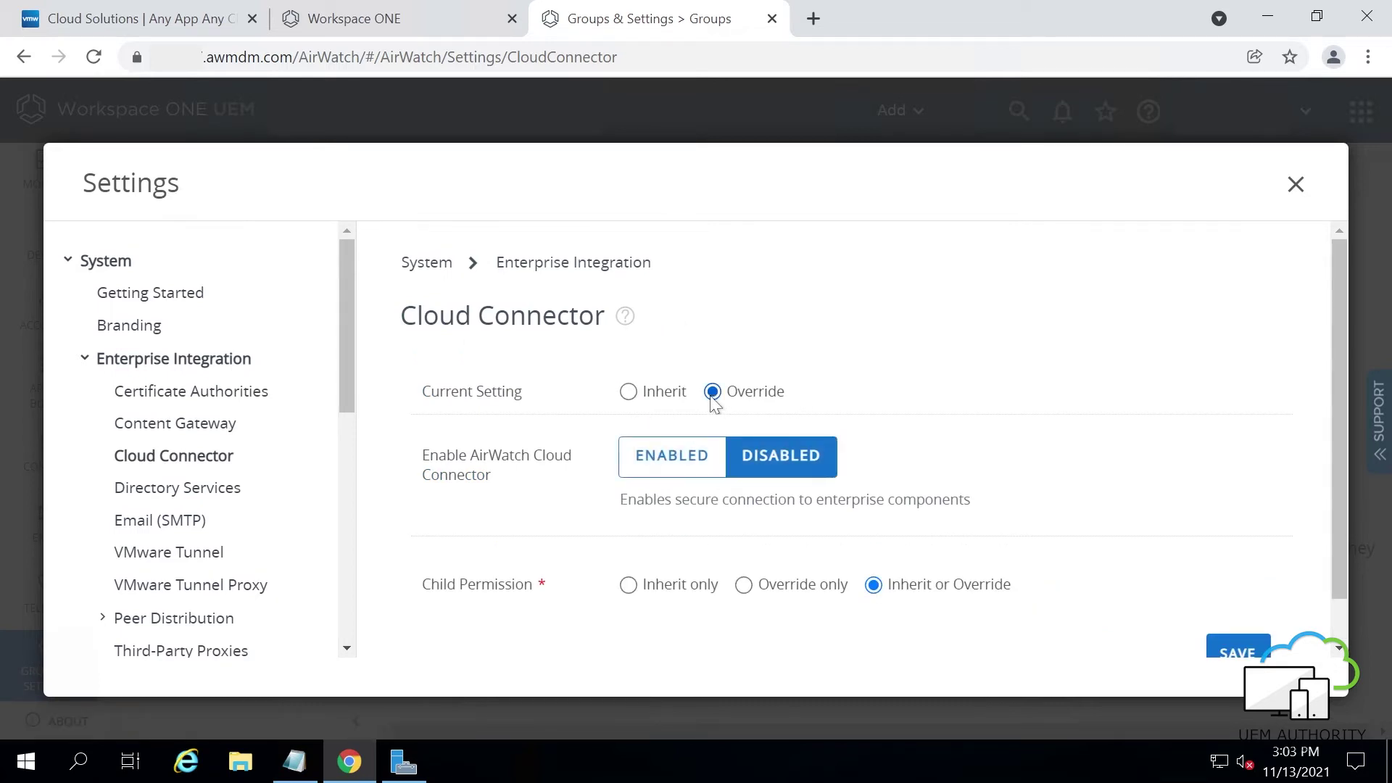
pyautogui.click(687, 453)
pyautogui.scroll(-3, 990, 379)
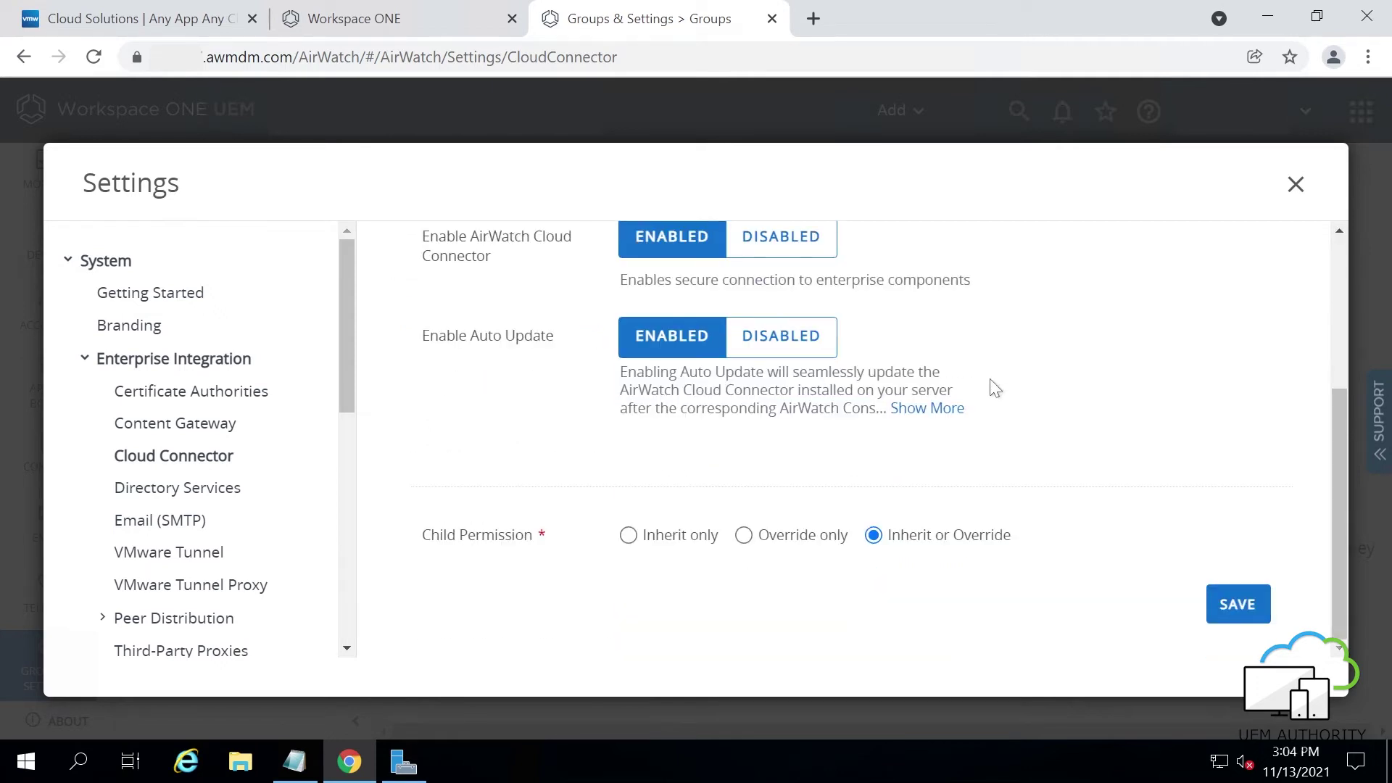
pyautogui.click(1231, 596)
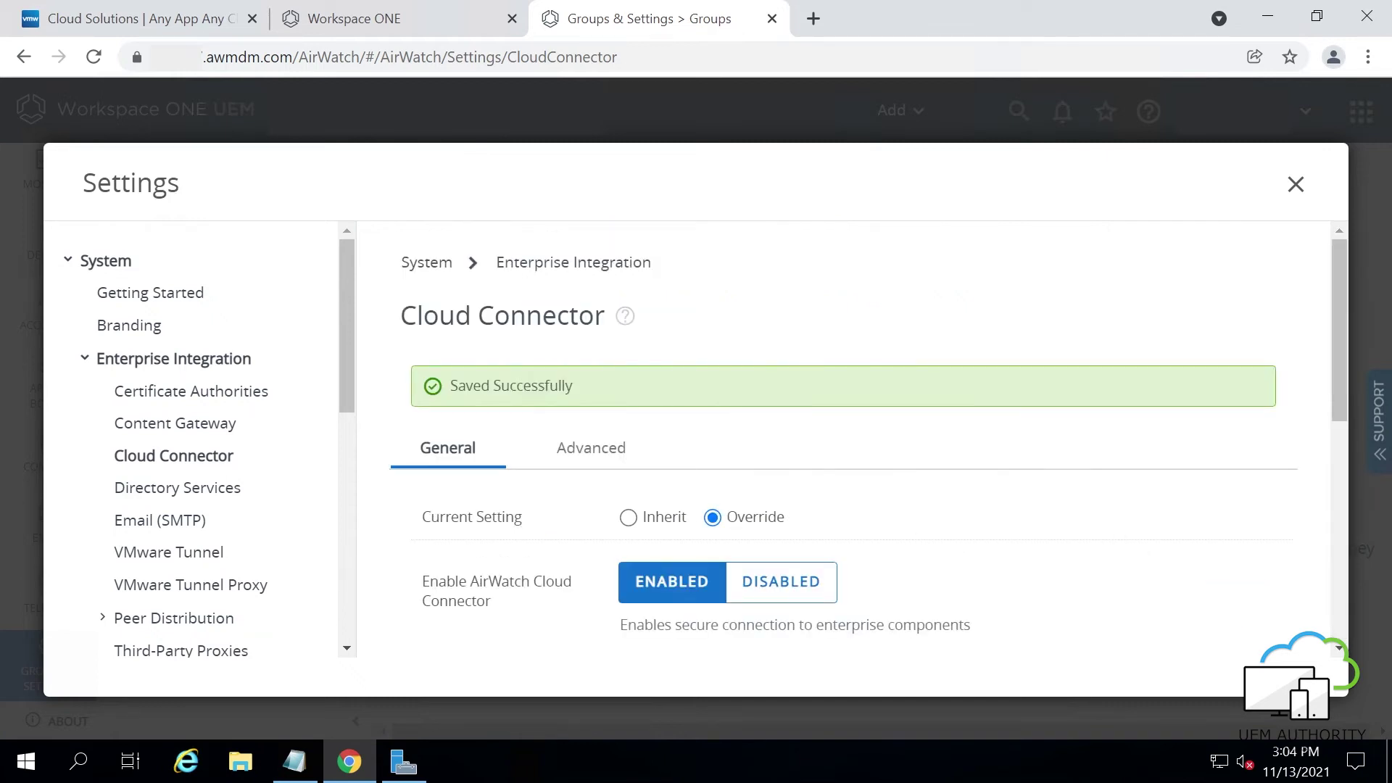
# Download the Cloud Connector installer .exe after entering and confirming a certificate password
pyautogui.scroll(-5, 895, 501)
pyautogui.scroll(-1, 734, 474)
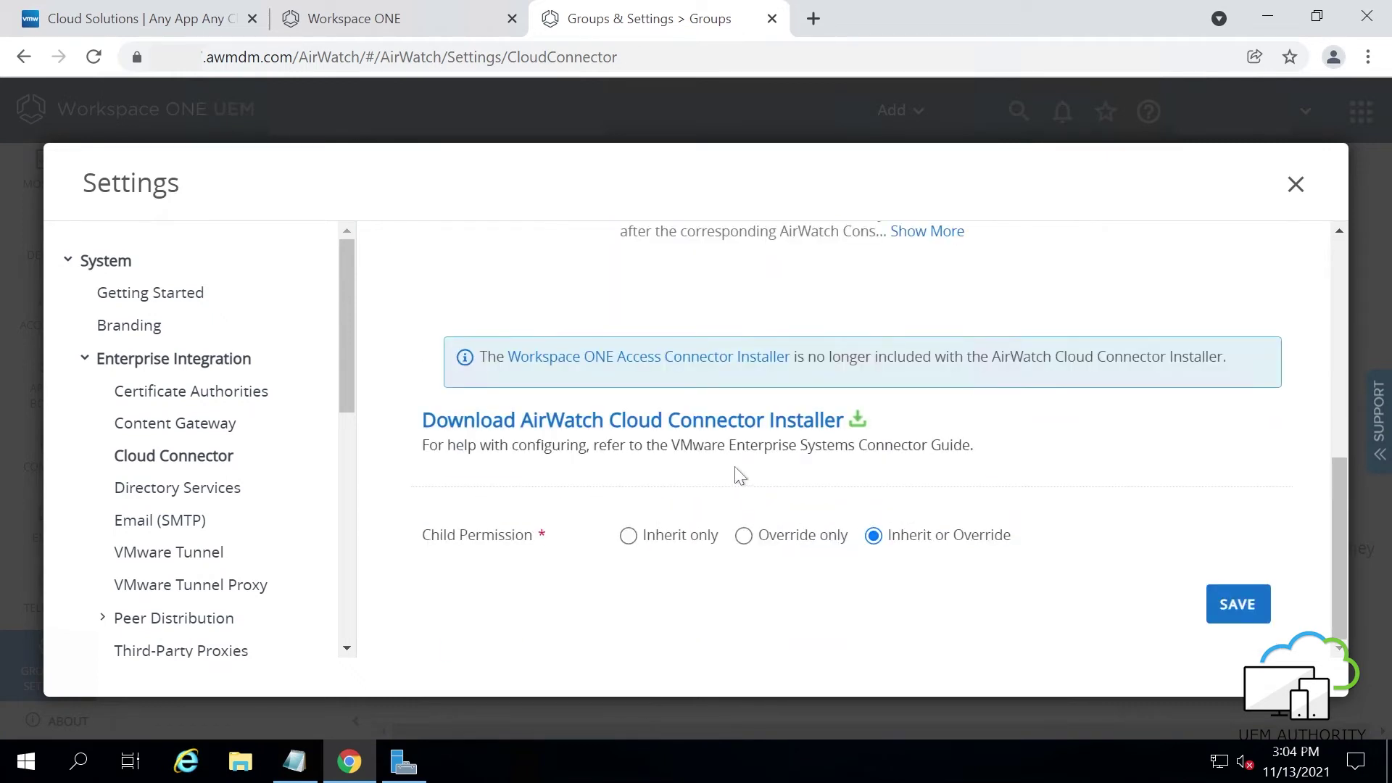
pyautogui.click(705, 431)
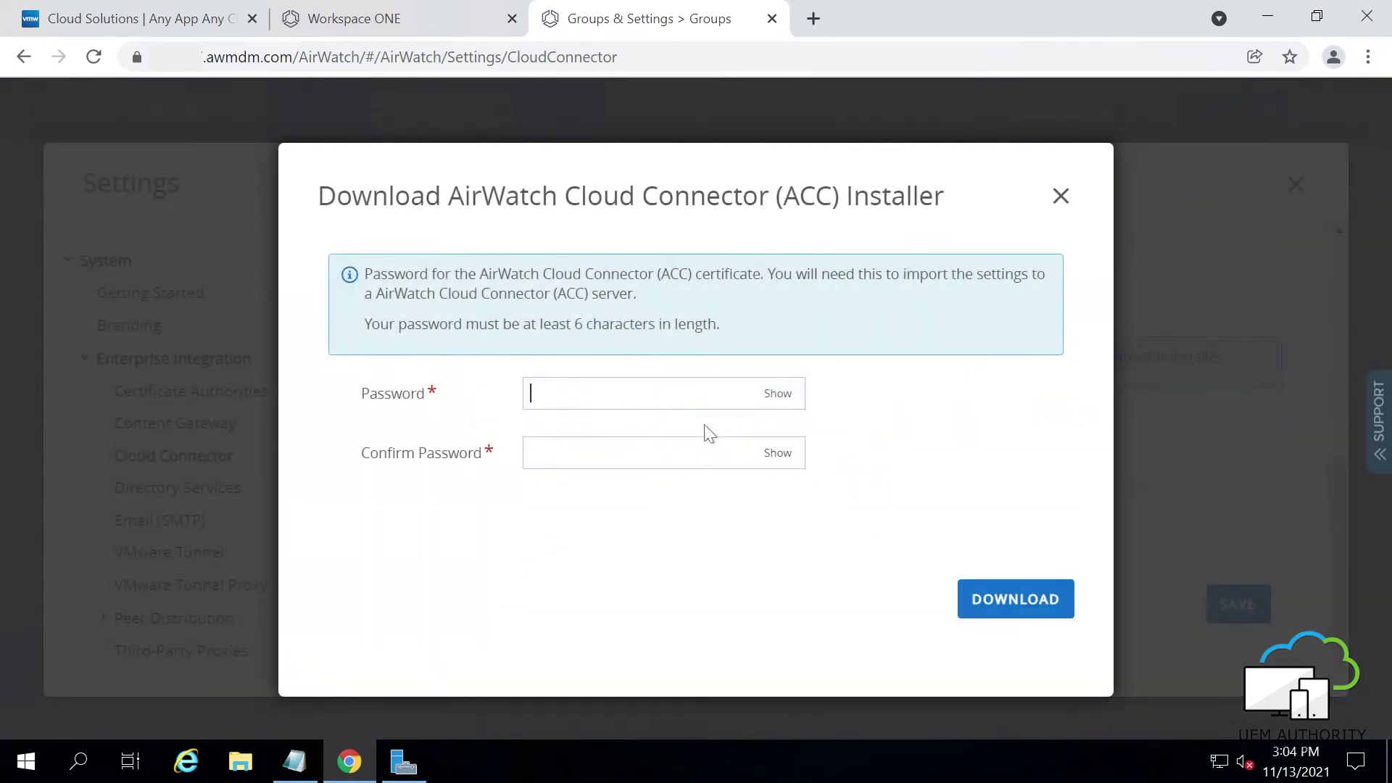
pyautogui.write('••••••••')
pyautogui.press('Tab')
pyautogui.write('••••••••')
pyautogui.click(993, 599)
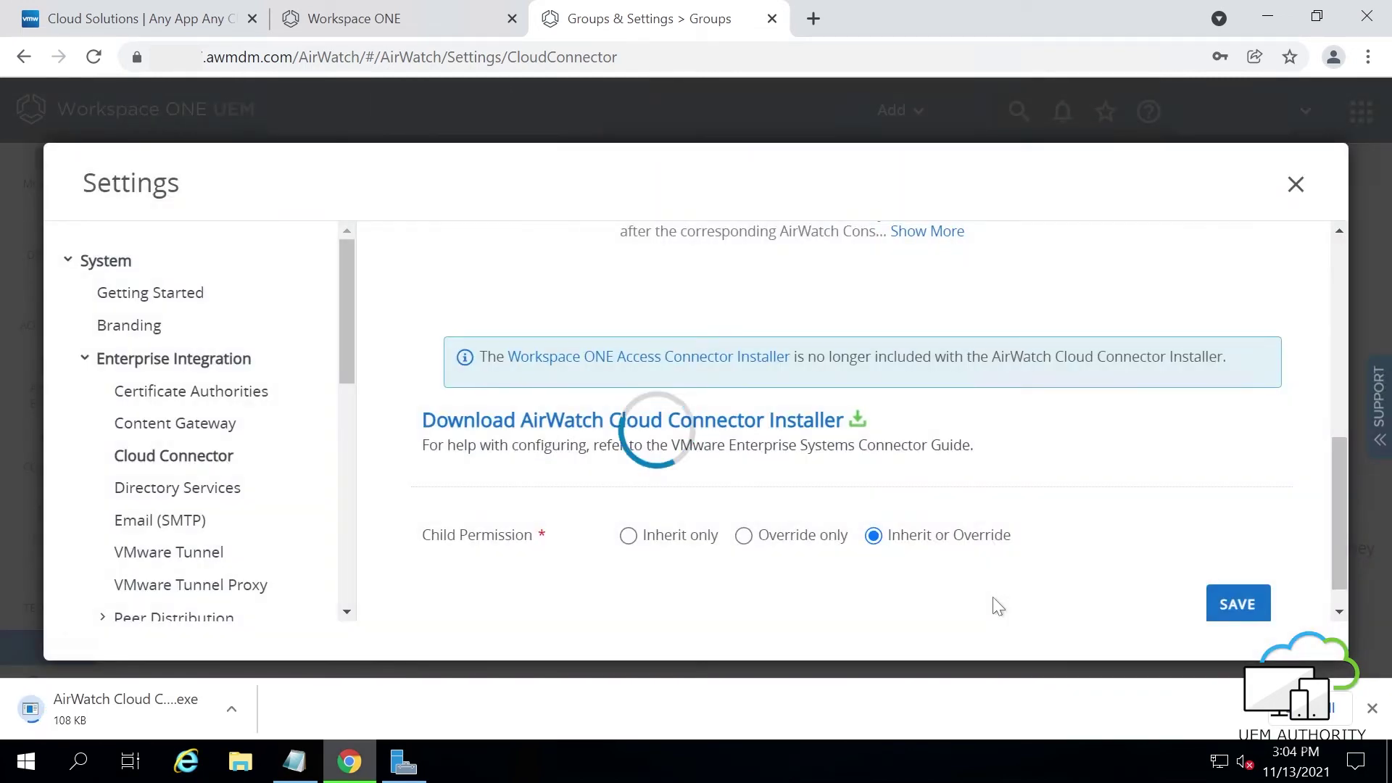
pyautogui.scroll(-1, 899, 544)
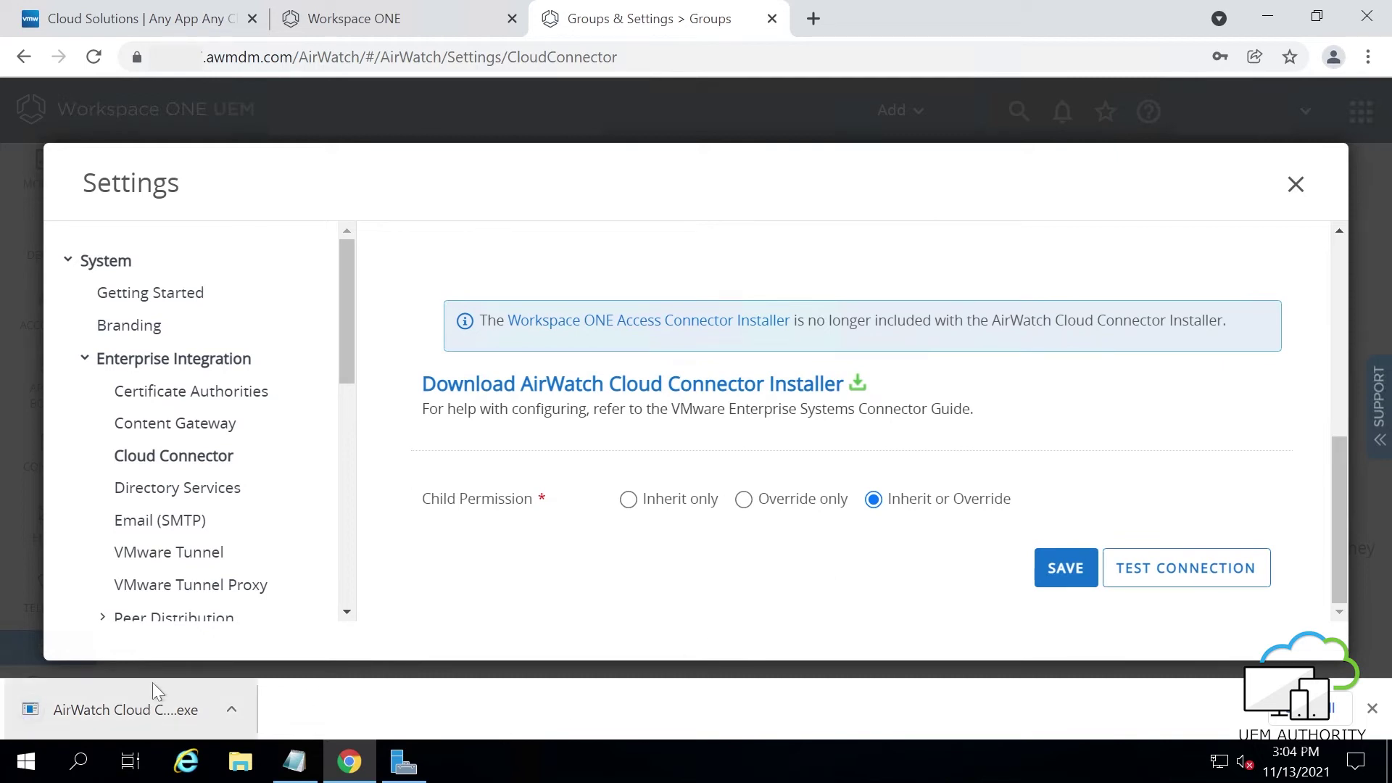
# Run the installer, accept the licence, keep C:\VMware\ and enter the certificate password
pyautogui.click(136, 710)
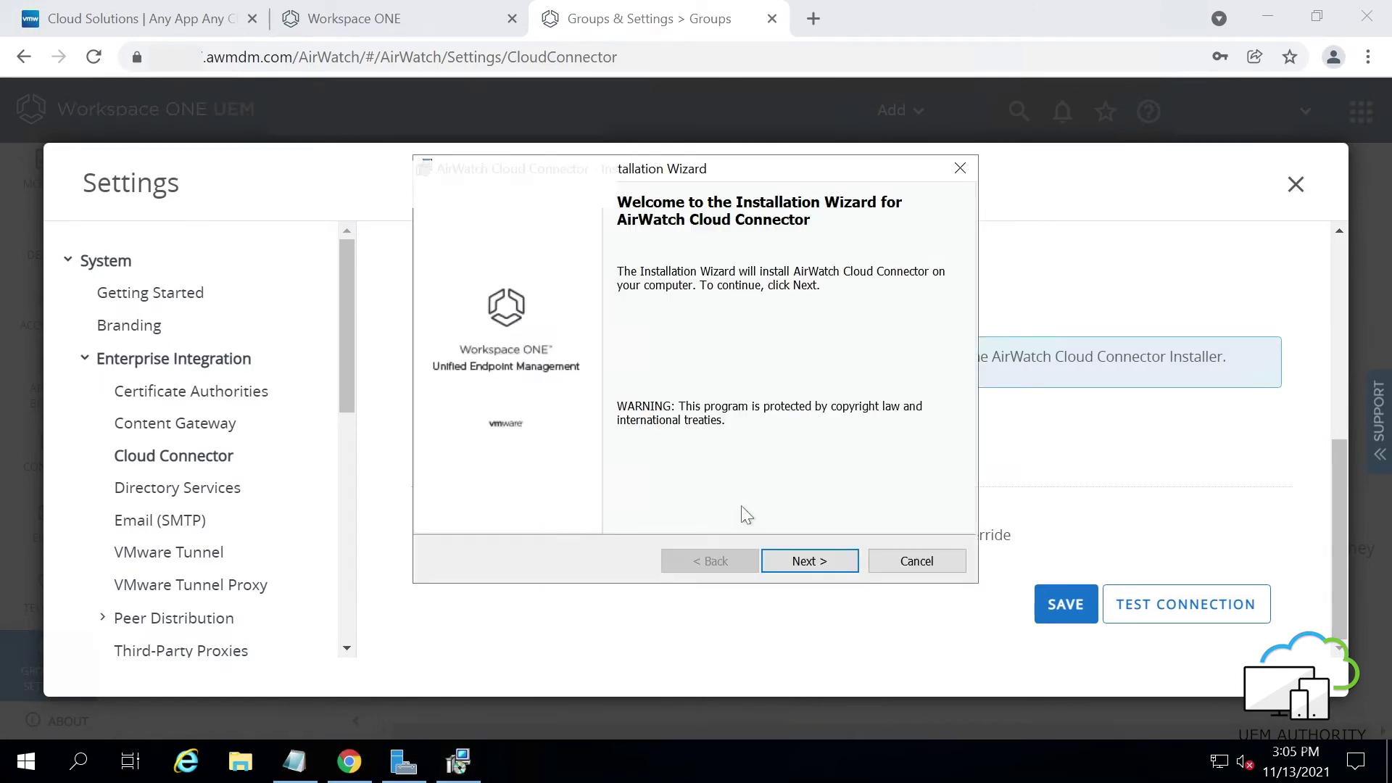
pyautogui.click(790, 563)
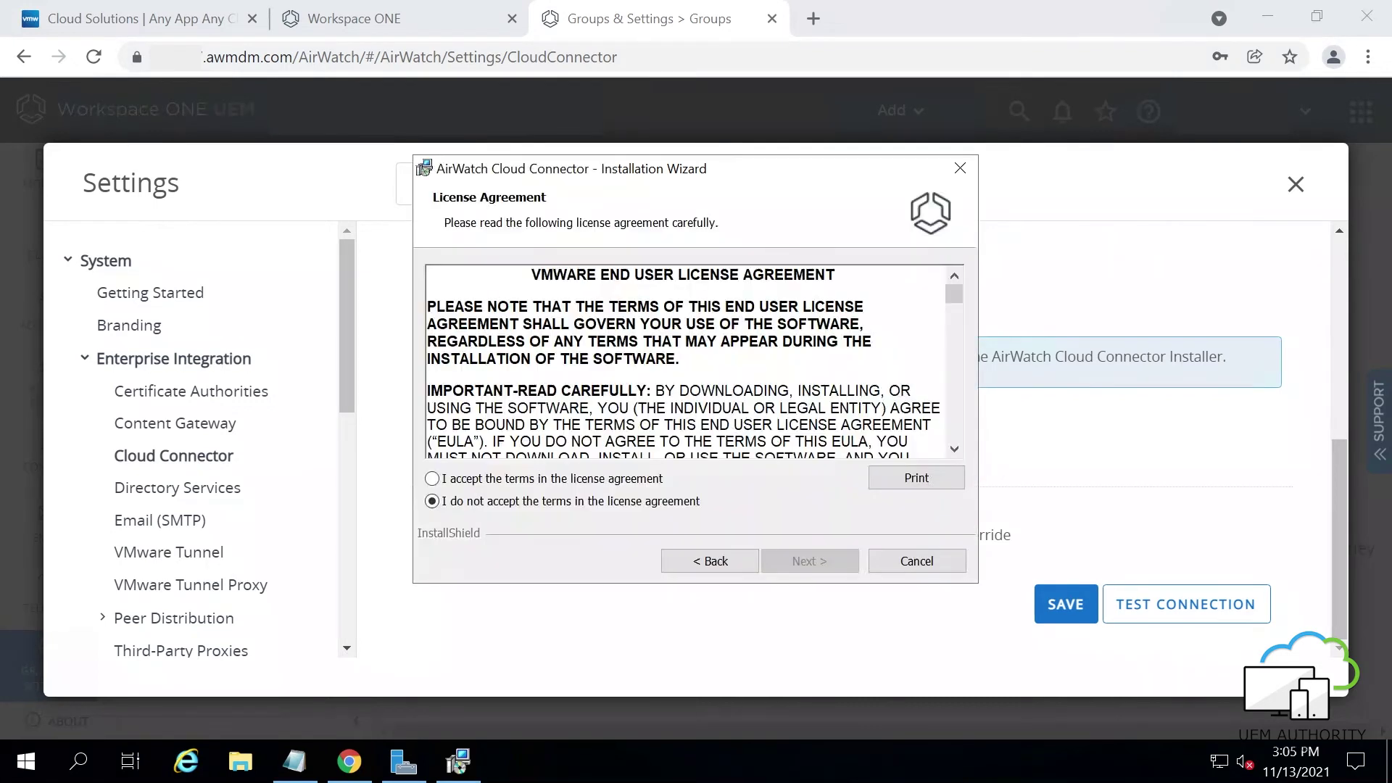
pyautogui.click(480, 485)
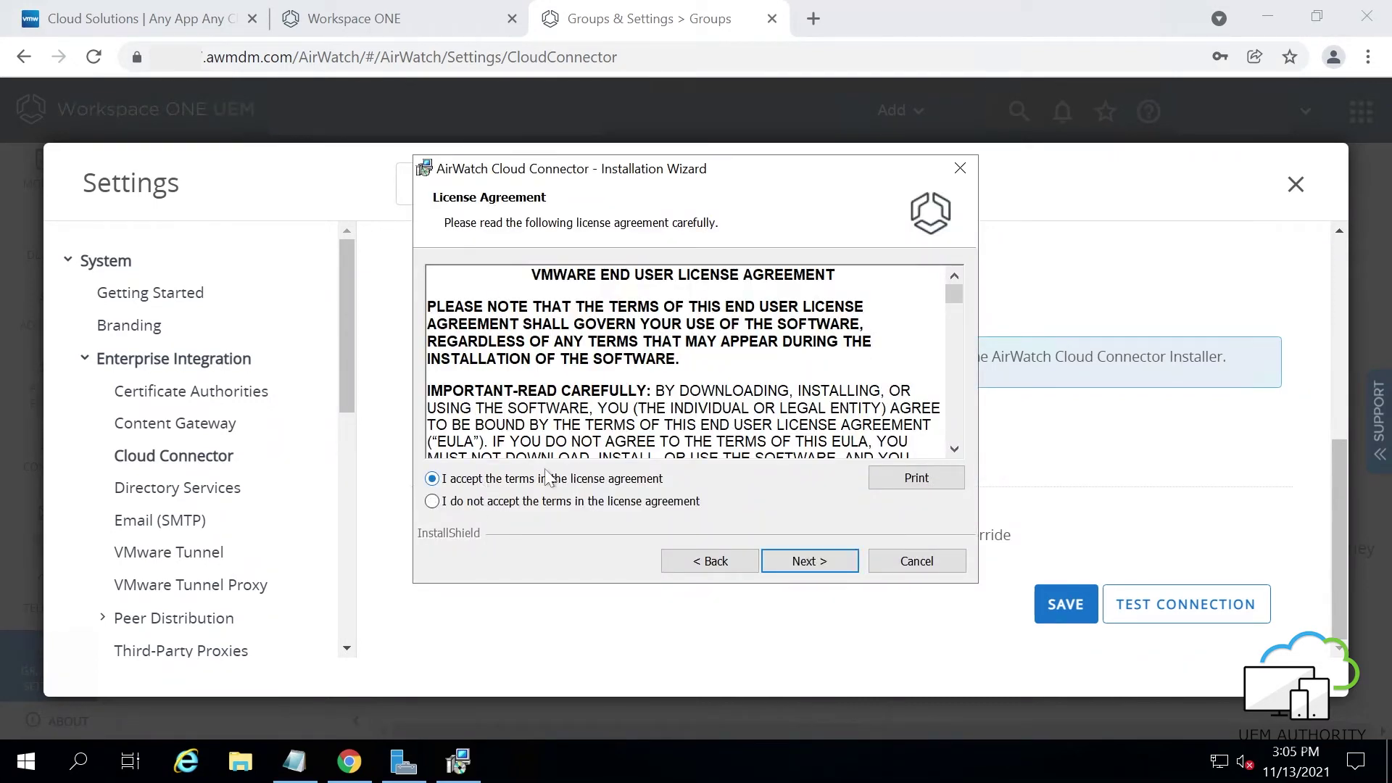
pyautogui.click(815, 563)
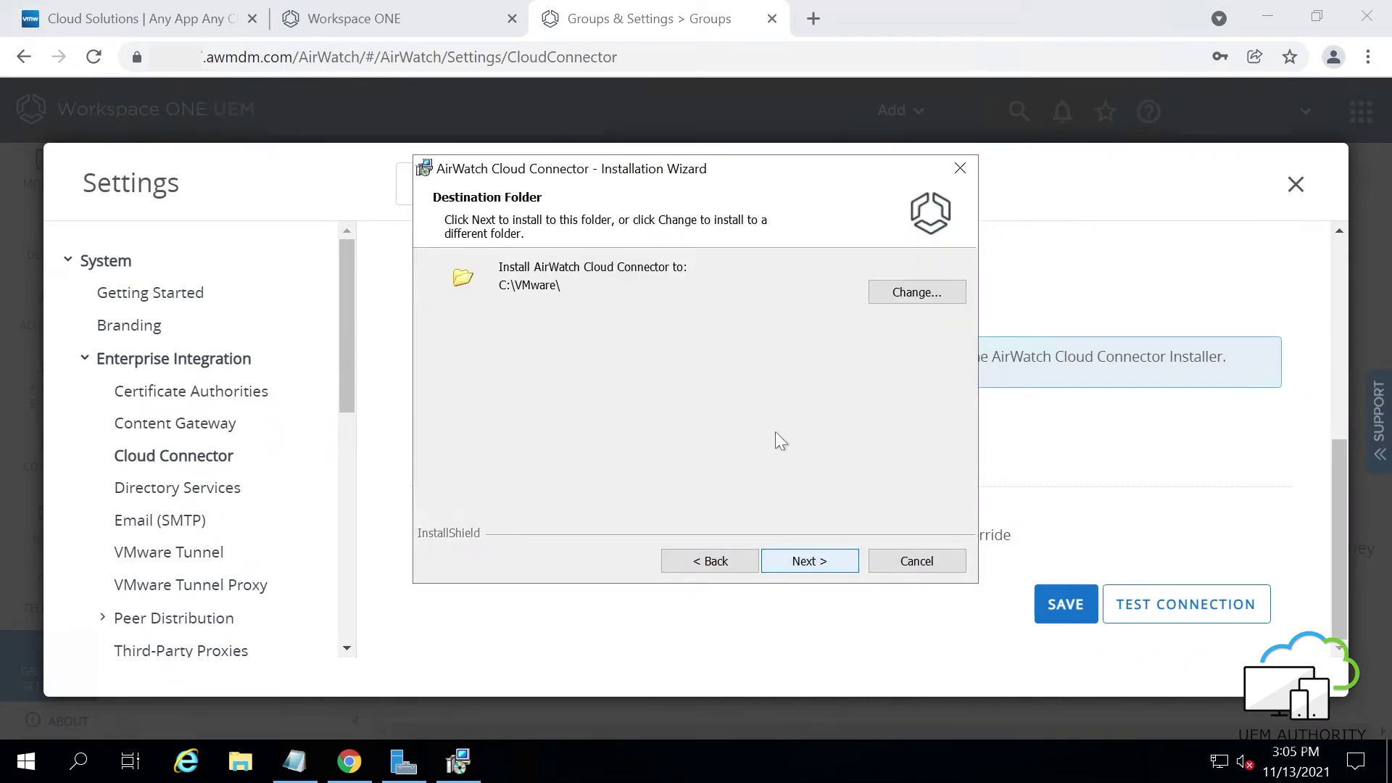
pyautogui.press('Return')
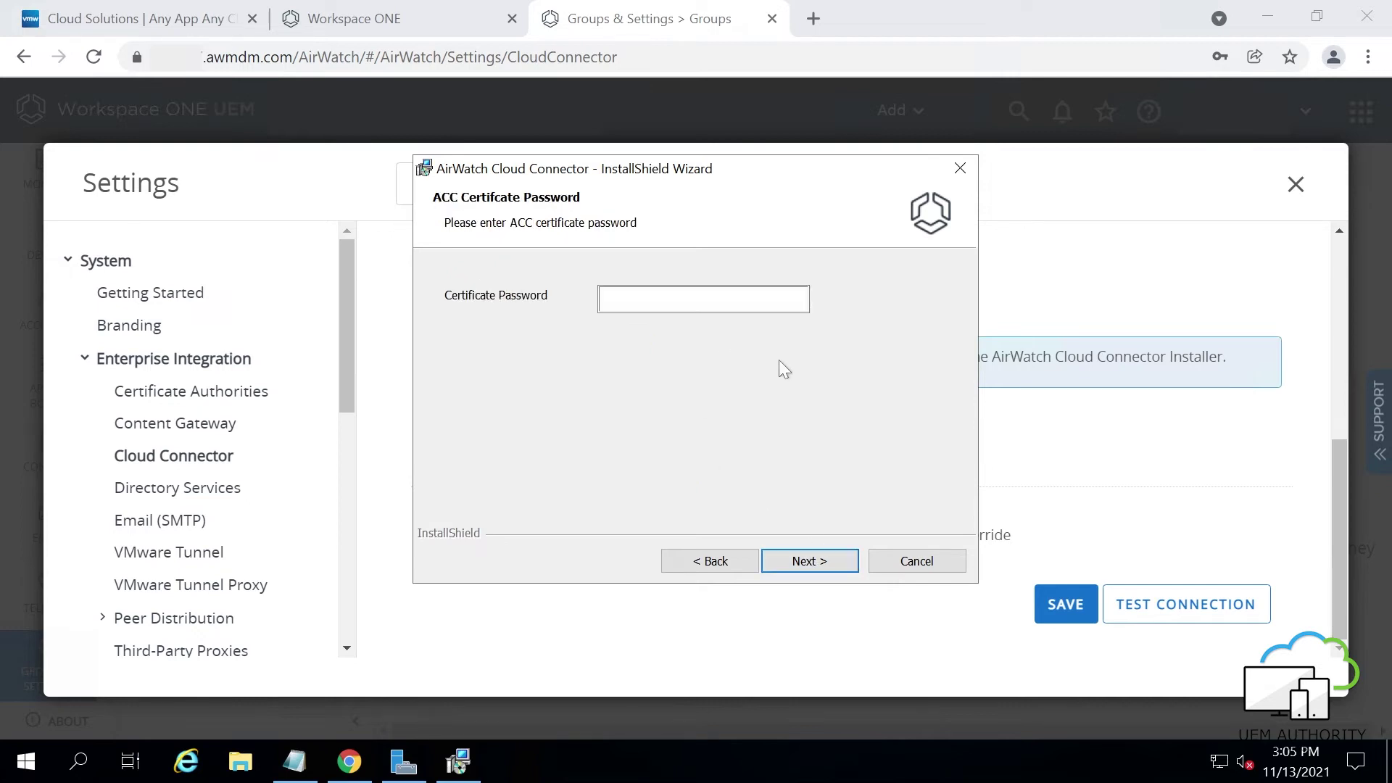
pyautogui.click(616, 298)
pyautogui.write('********')
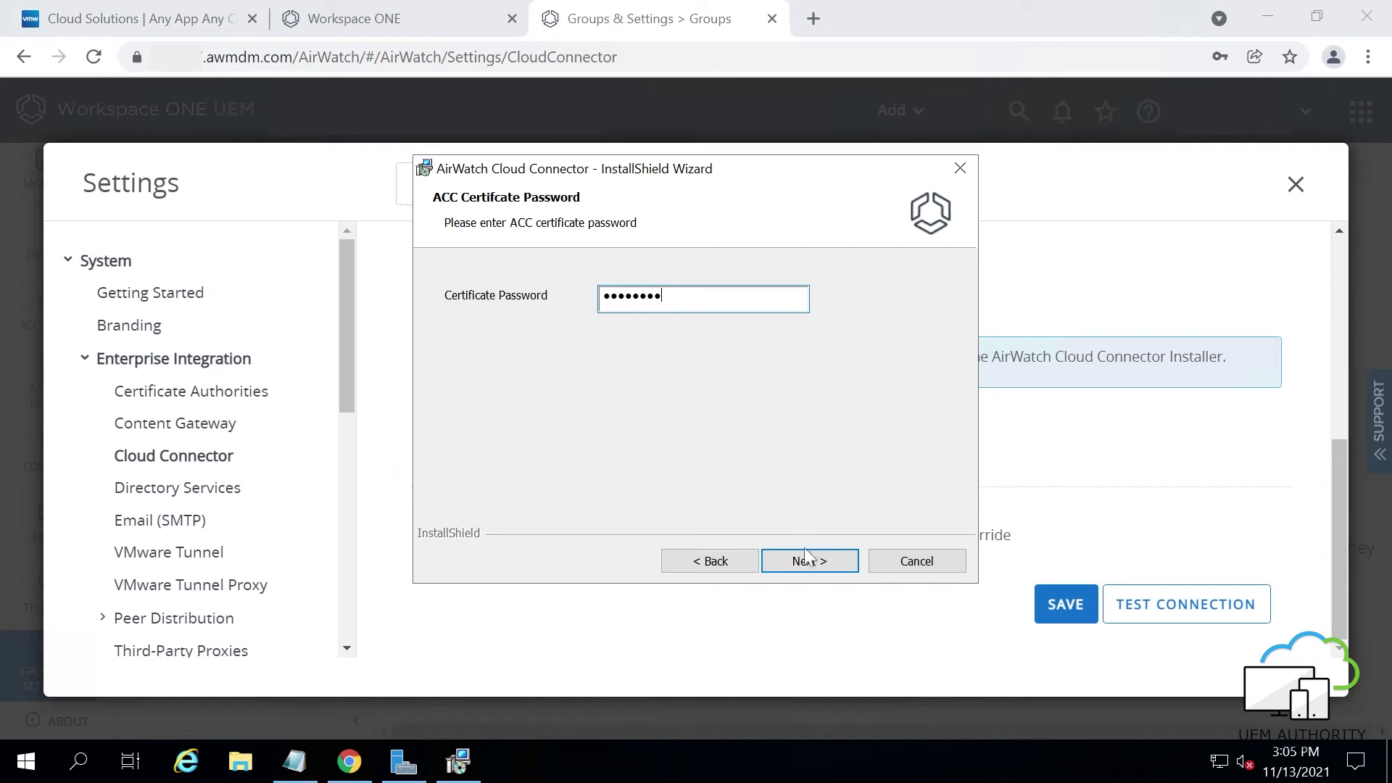
pyautogui.click(803, 566)
# Install the connector, acknowledge the TLS 1.2 registry notice, and finish the wizard
pyautogui.click(803, 563)
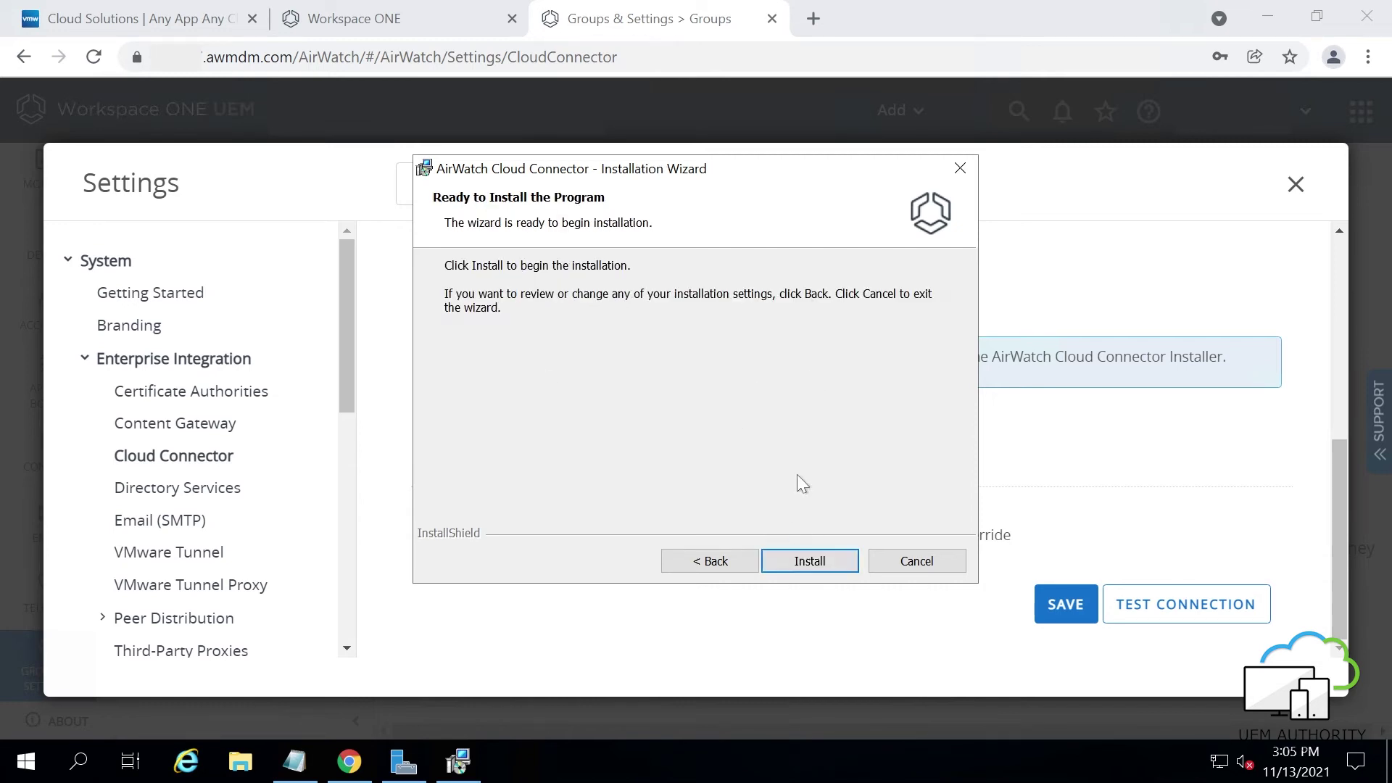
pyautogui.press('Return')
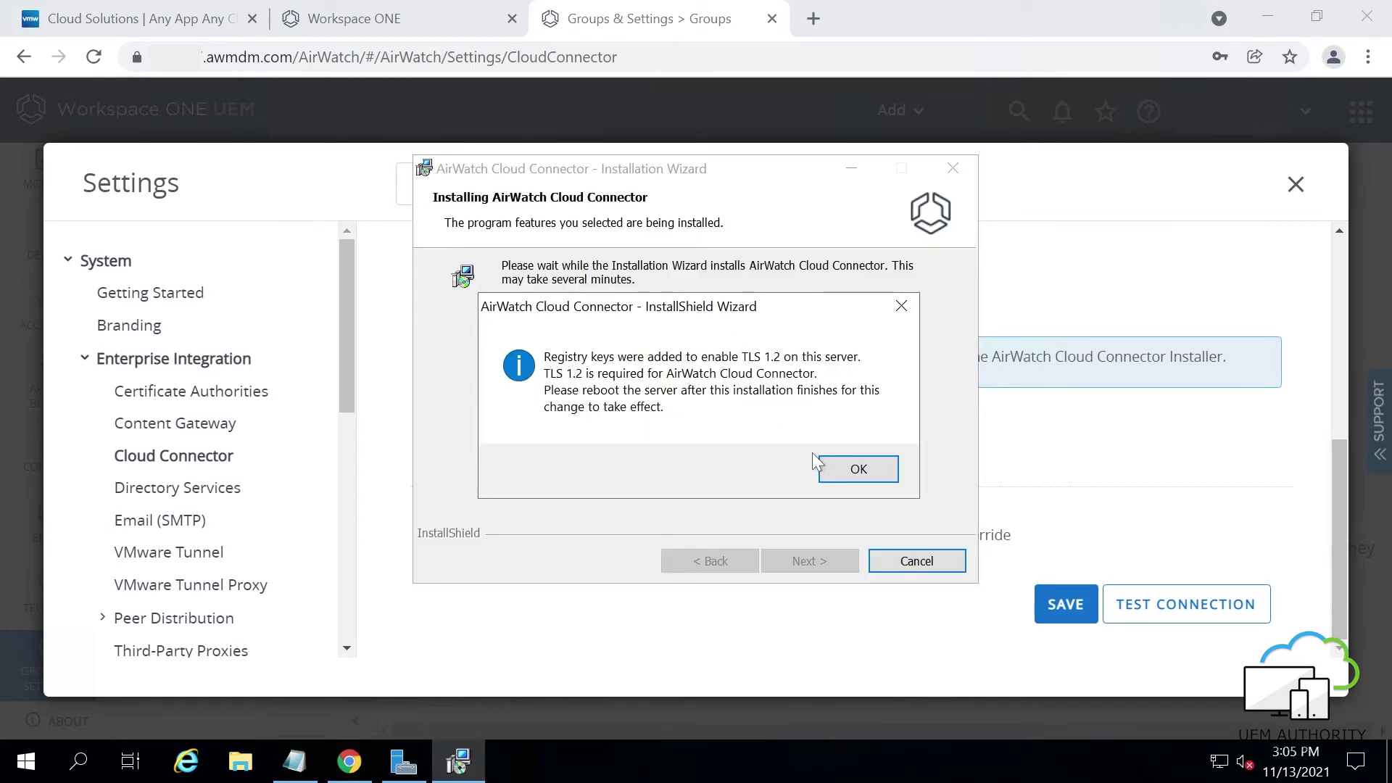
pyautogui.click(856, 468)
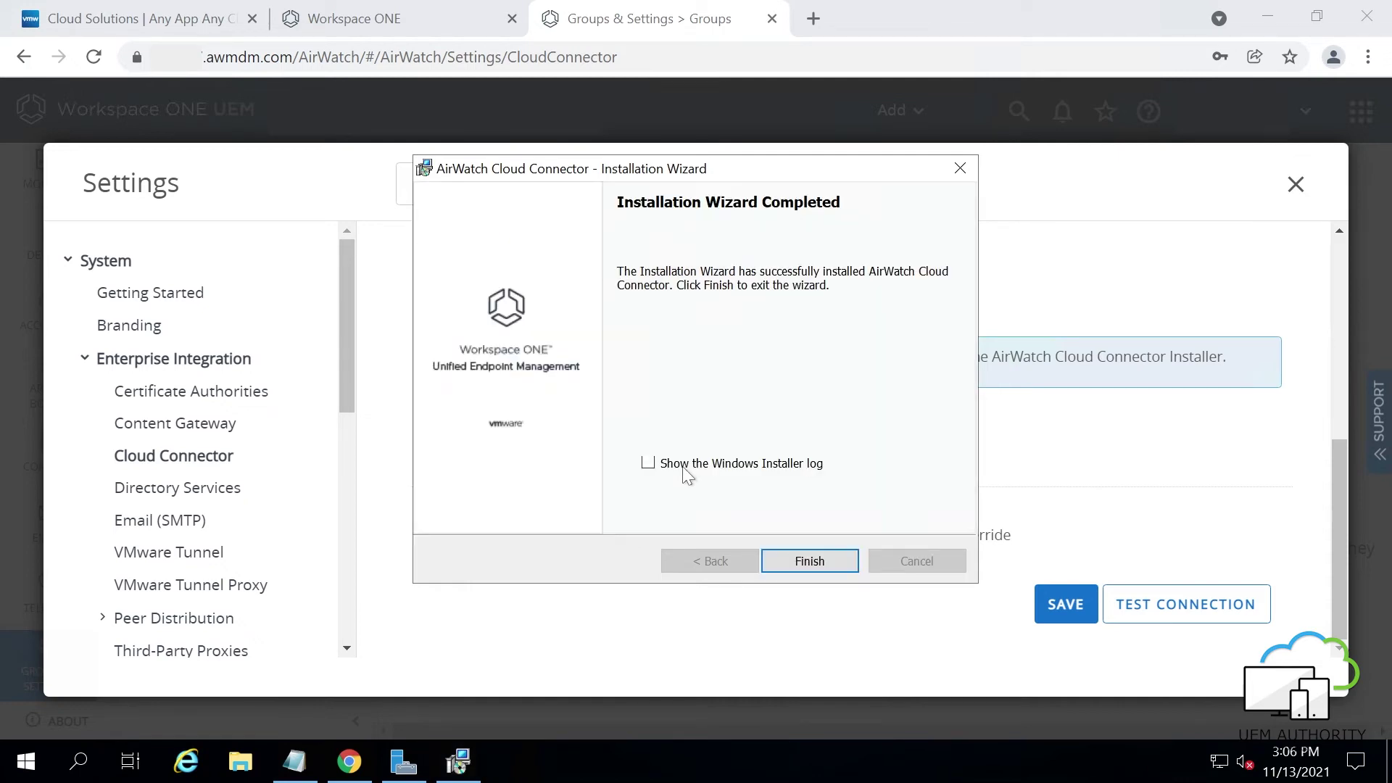
pyautogui.click(810, 562)
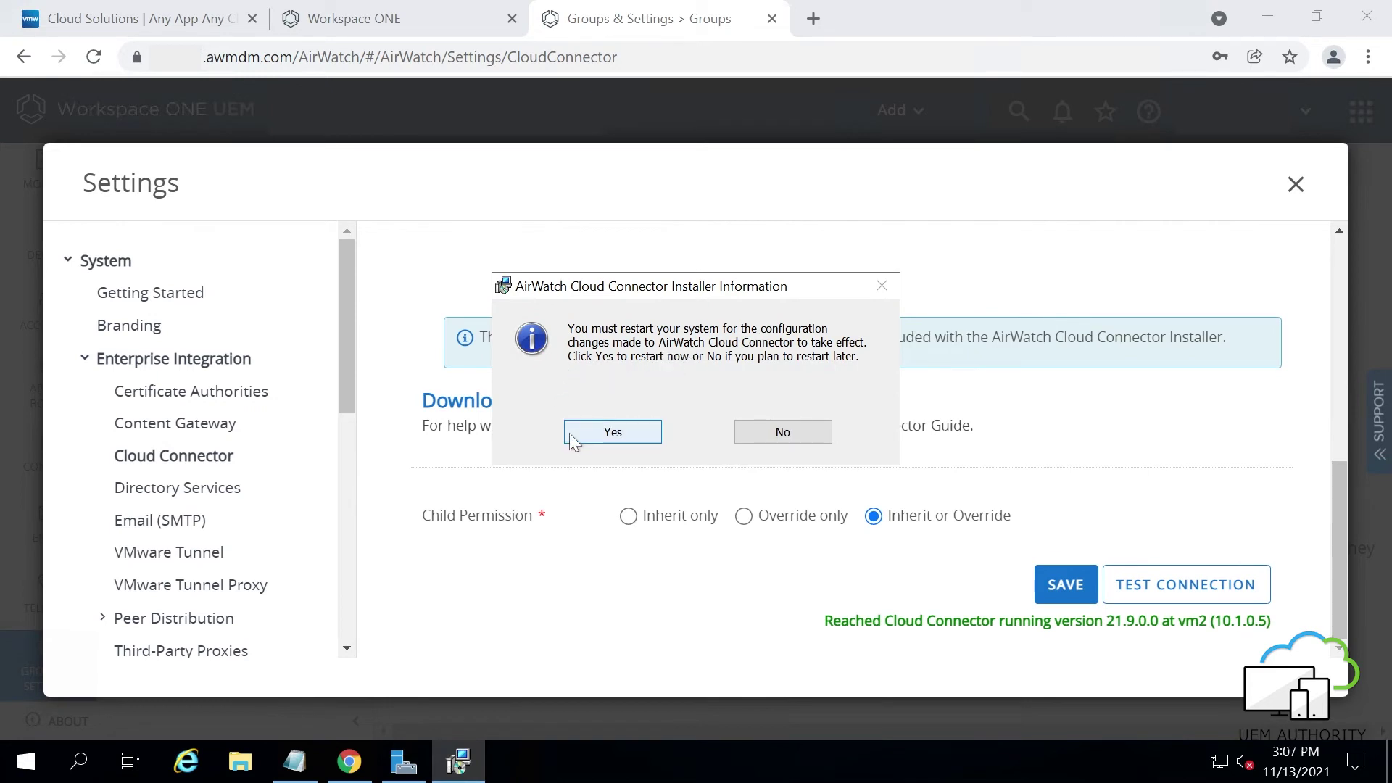
# Restart the server and check Add or remove programs for AirWatch Cloud Connector
pyautogui.click(569, 433)
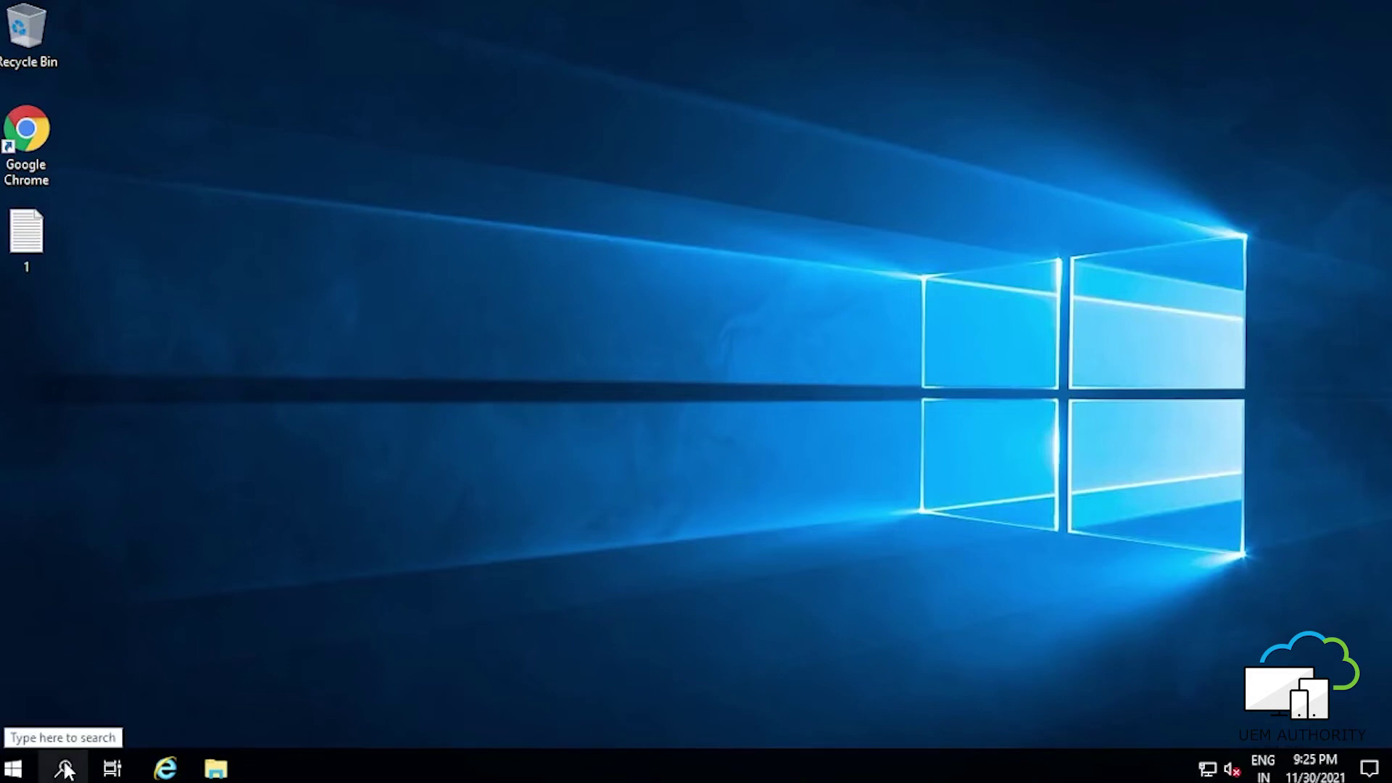
pyautogui.click(65, 769)
pyautogui.write('pro')
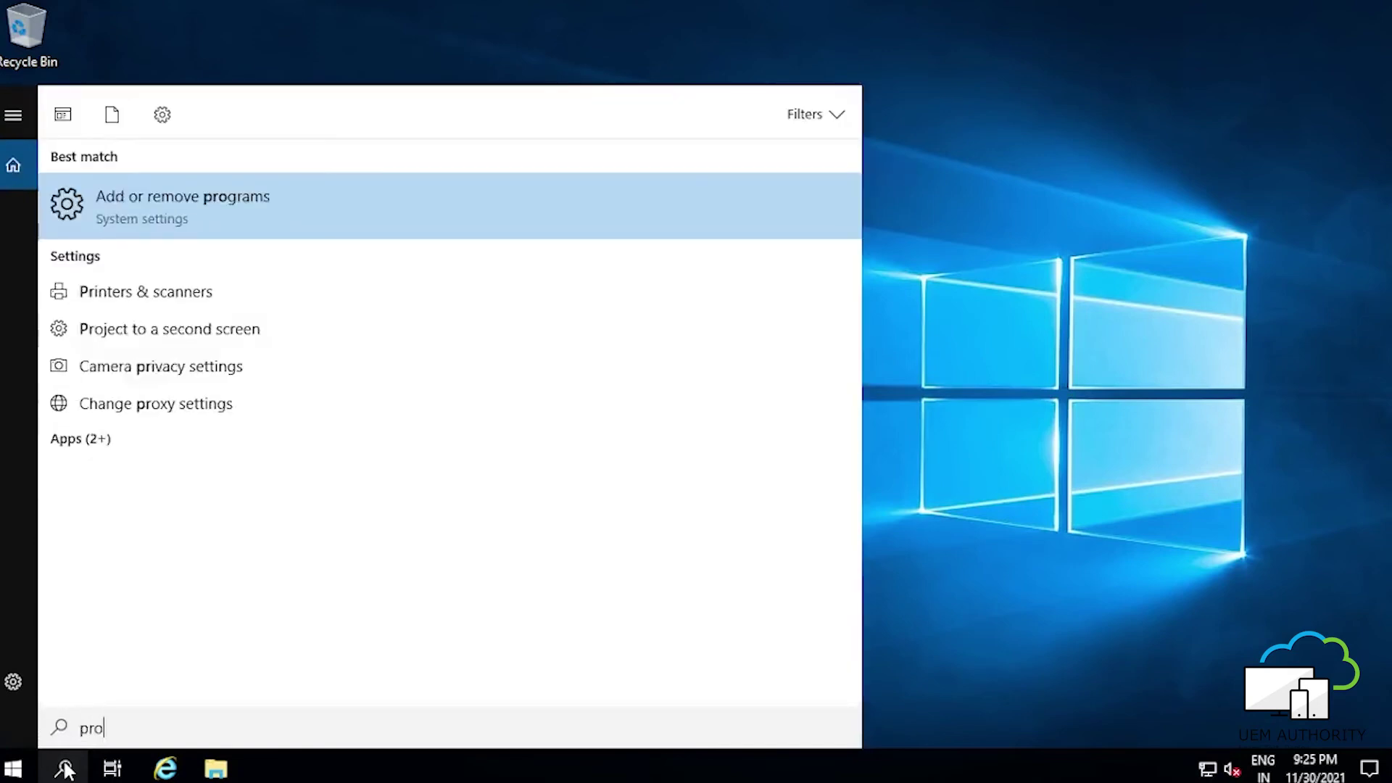
pyautogui.click(207, 221)
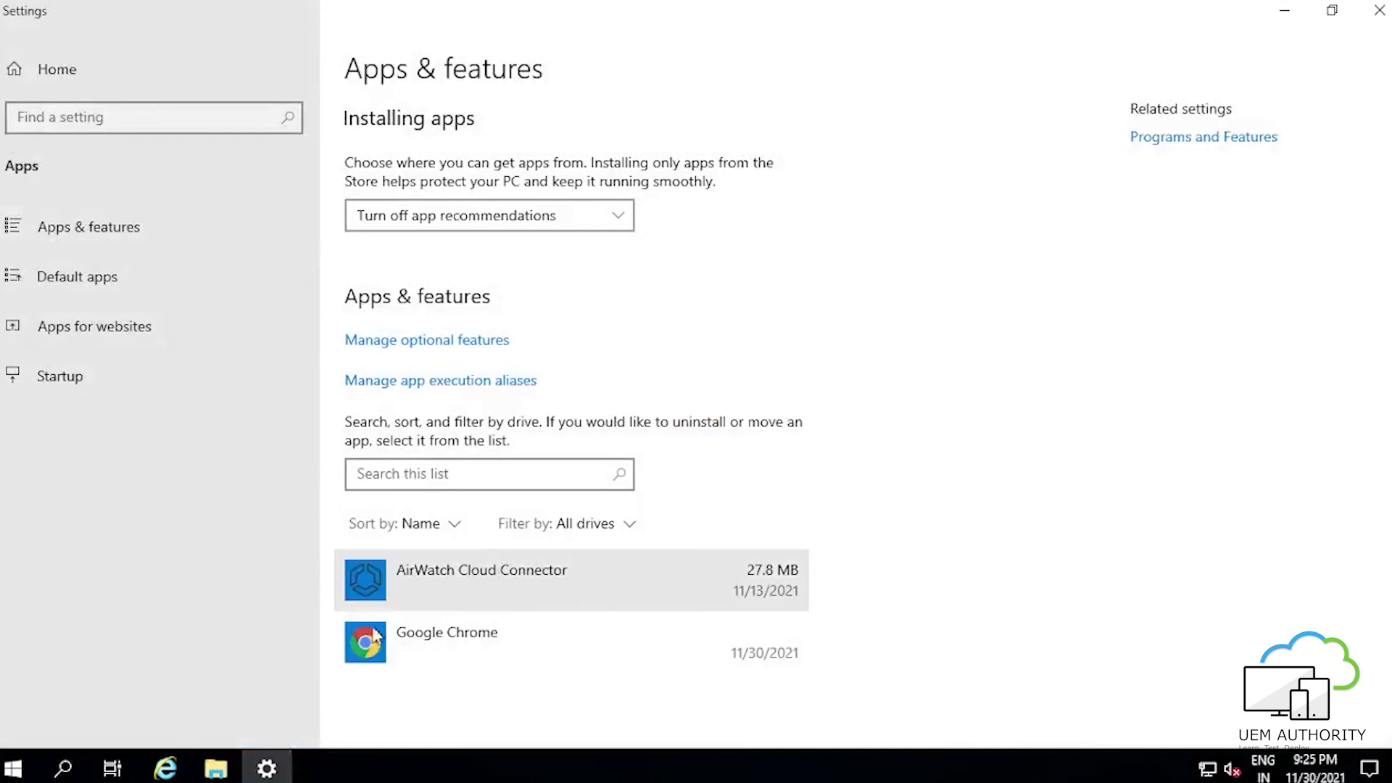
# Search 'ser' and launch the Services console
pyautogui.click(63, 771)
pyautogui.write('ser')
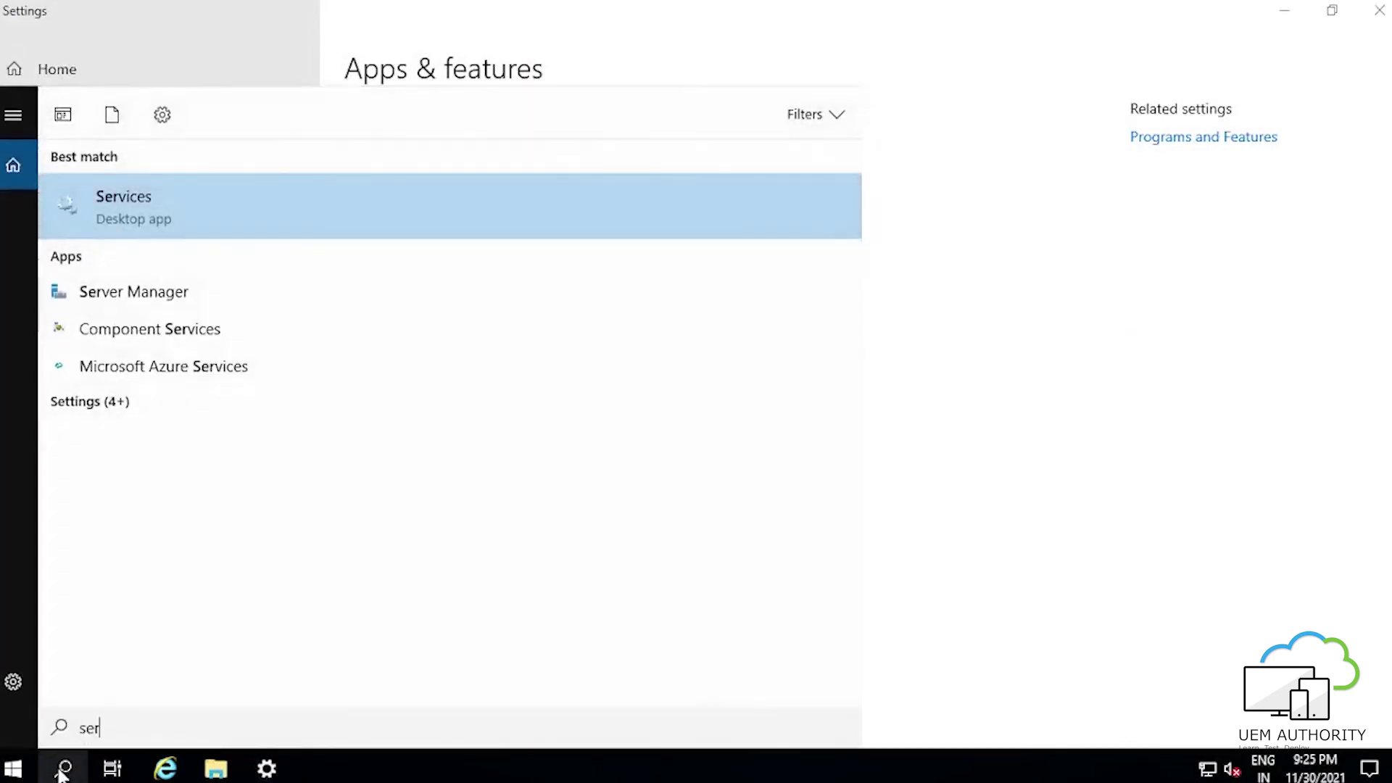
pyautogui.click(132, 211)
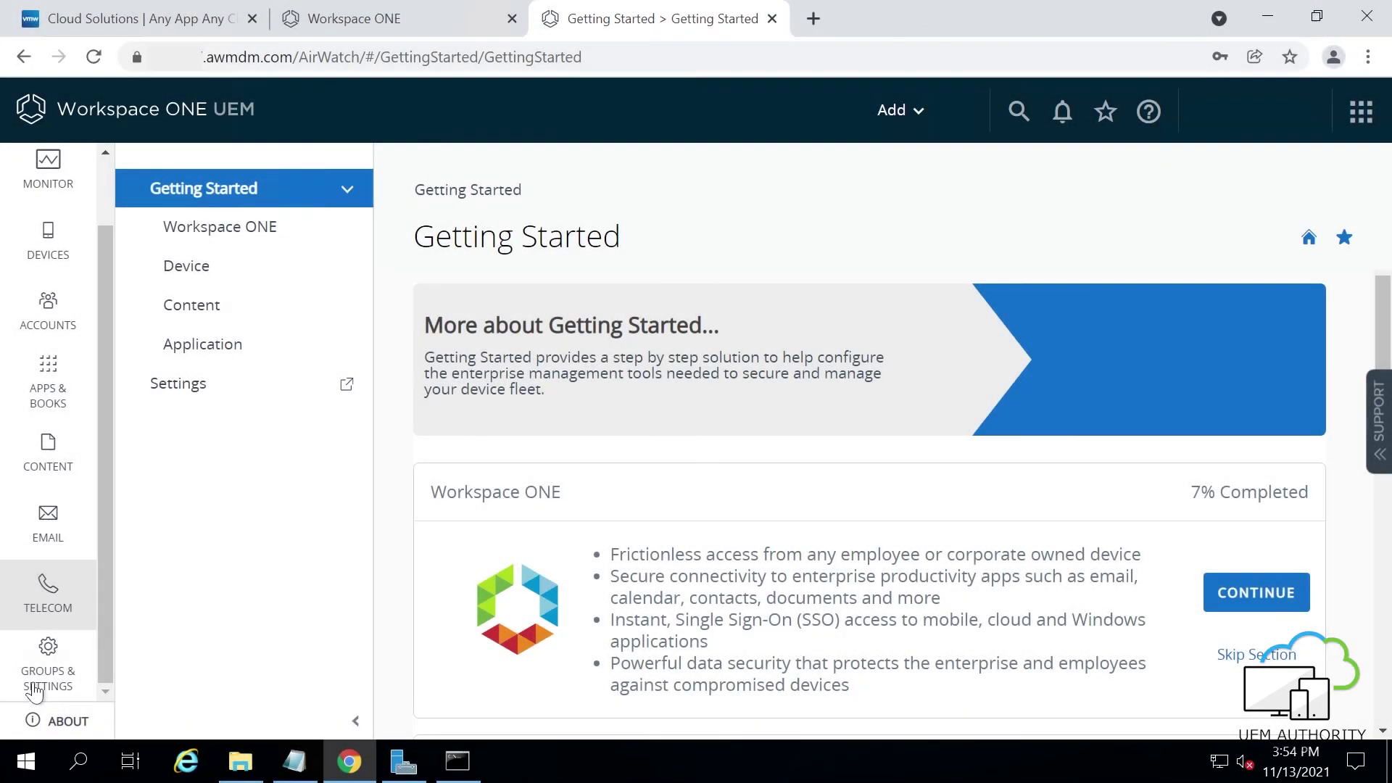
# Open Directory Services under System > Enterprise Integration and skip the wizard for manual setup
pyautogui.click(34, 687)
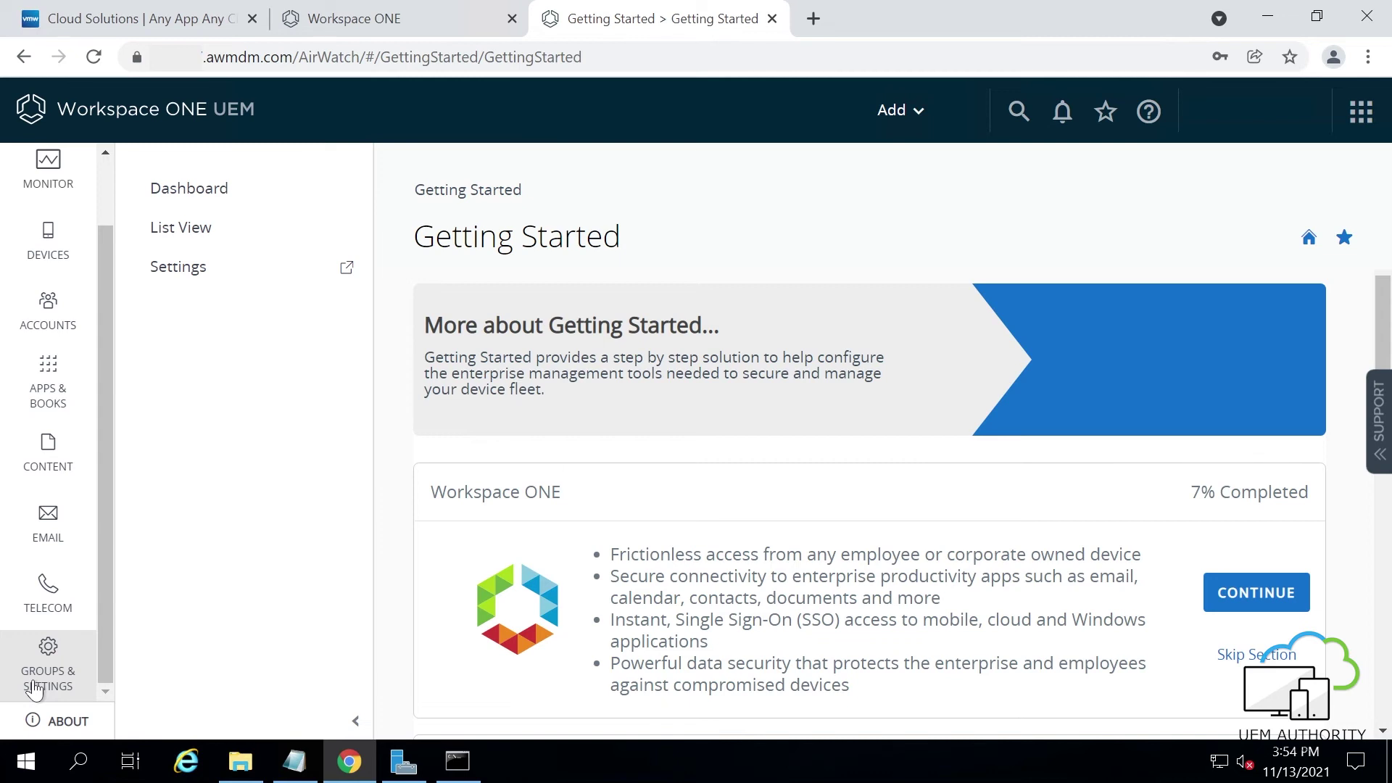
pyautogui.click(34, 691)
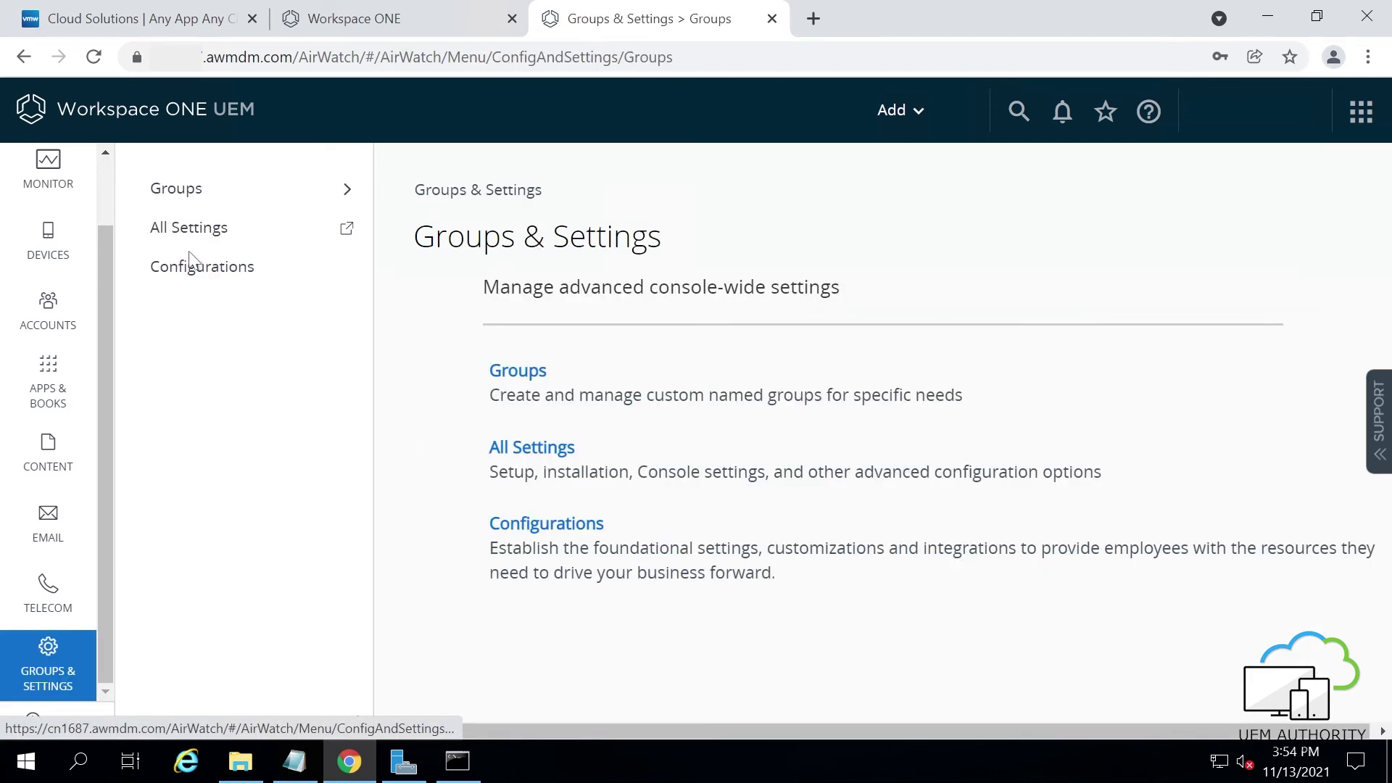
pyautogui.click(206, 239)
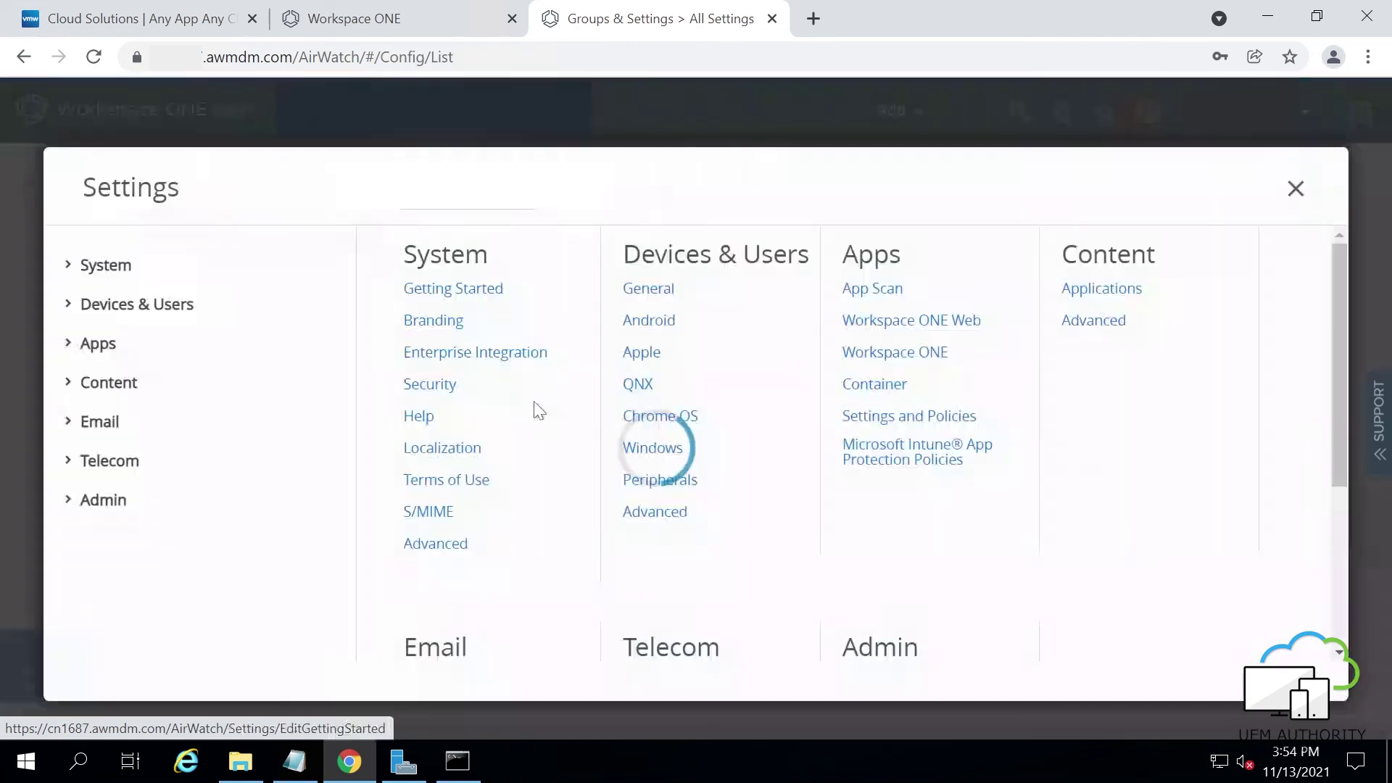
pyautogui.click(483, 361)
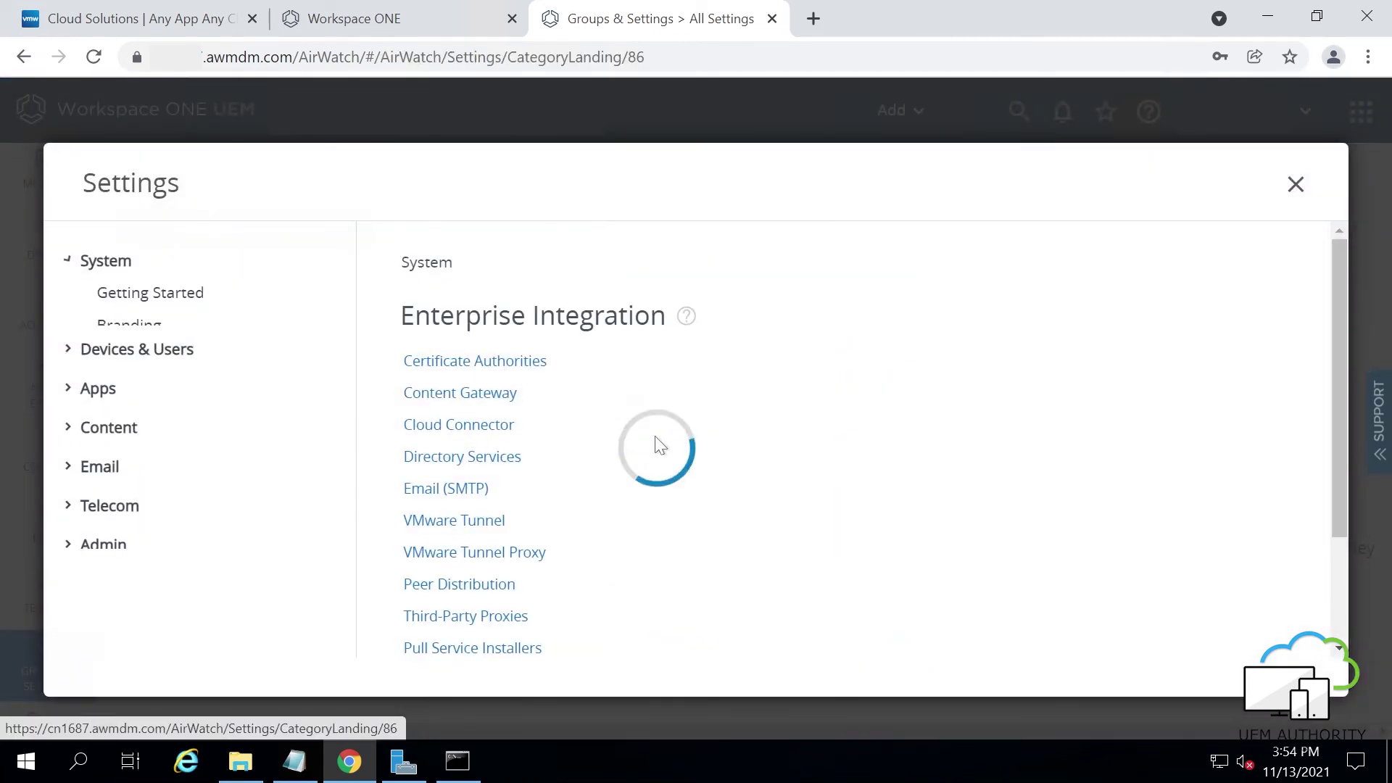
pyautogui.click(476, 458)
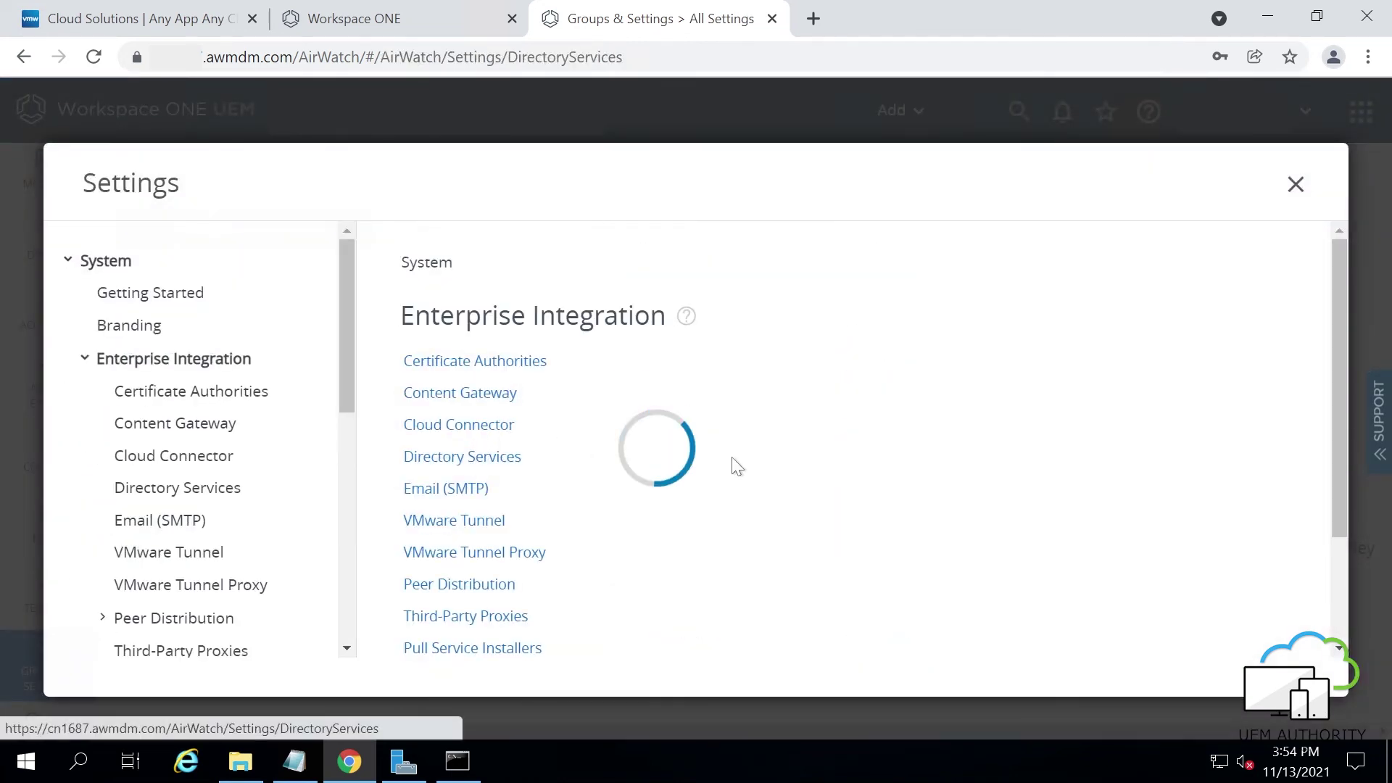
pyautogui.click(1072, 582)
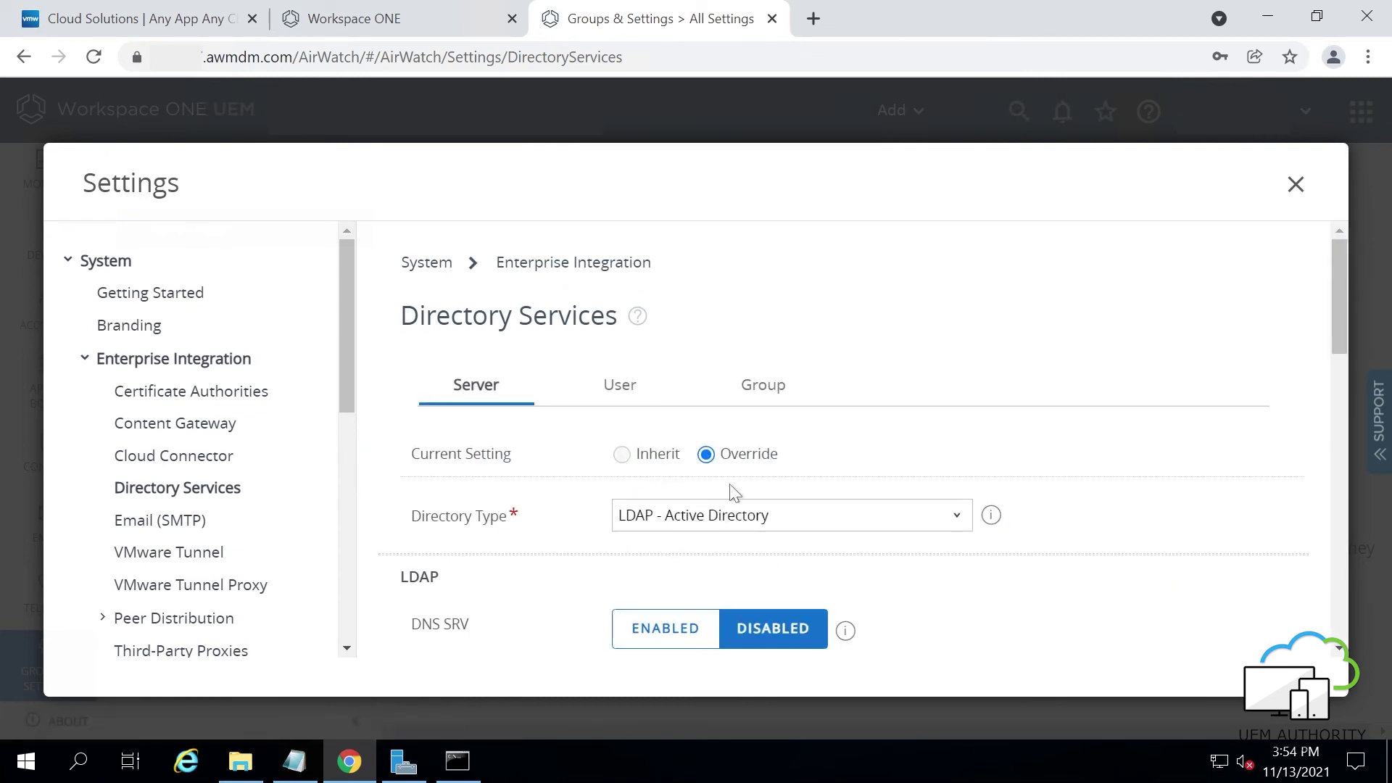
# Enter bizare.com as the server, plus the bind username and bind password
pyautogui.scroll(-2, 732, 487)
pyautogui.scroll(-2, 644, 571)
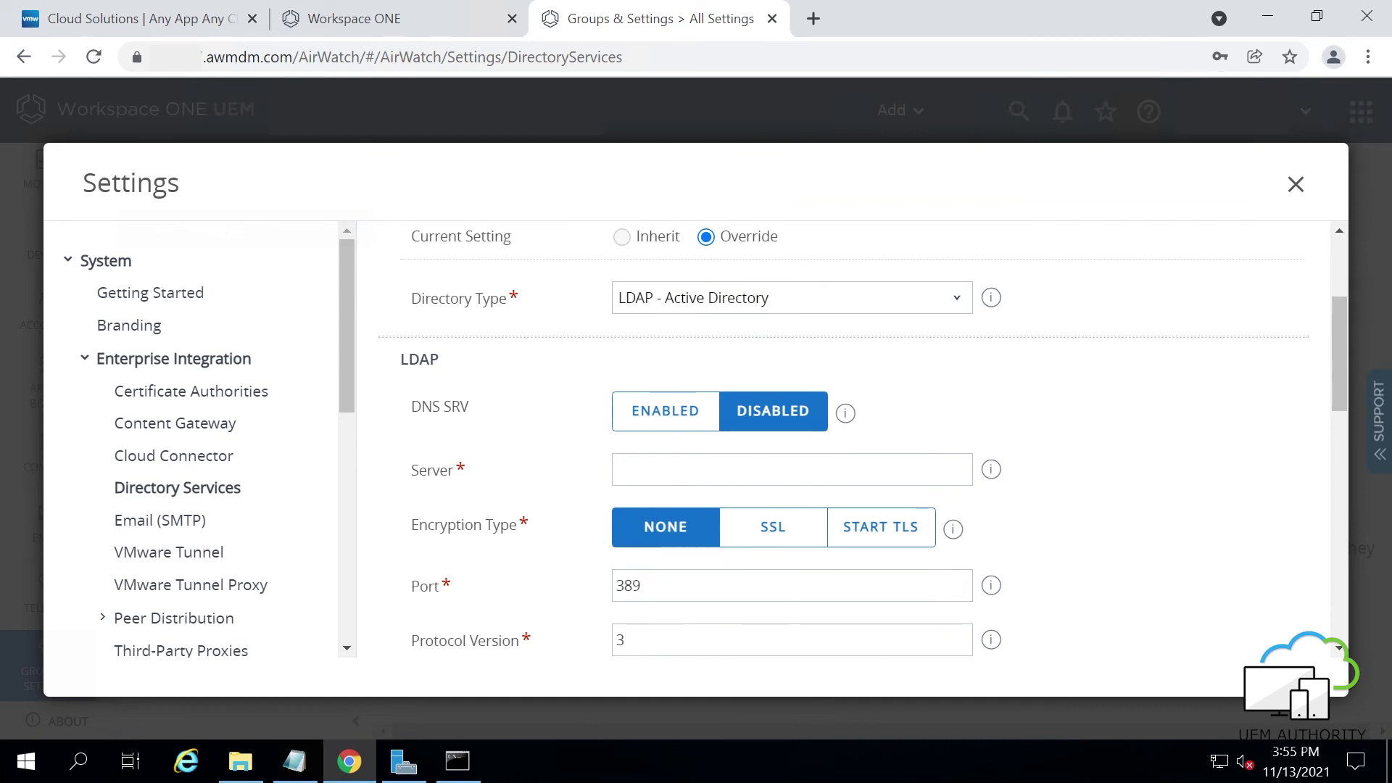
pyautogui.write('bizare.com')
pyautogui.scroll(-1, 540, 549)
pyautogui.scroll(-3, 540, 549)
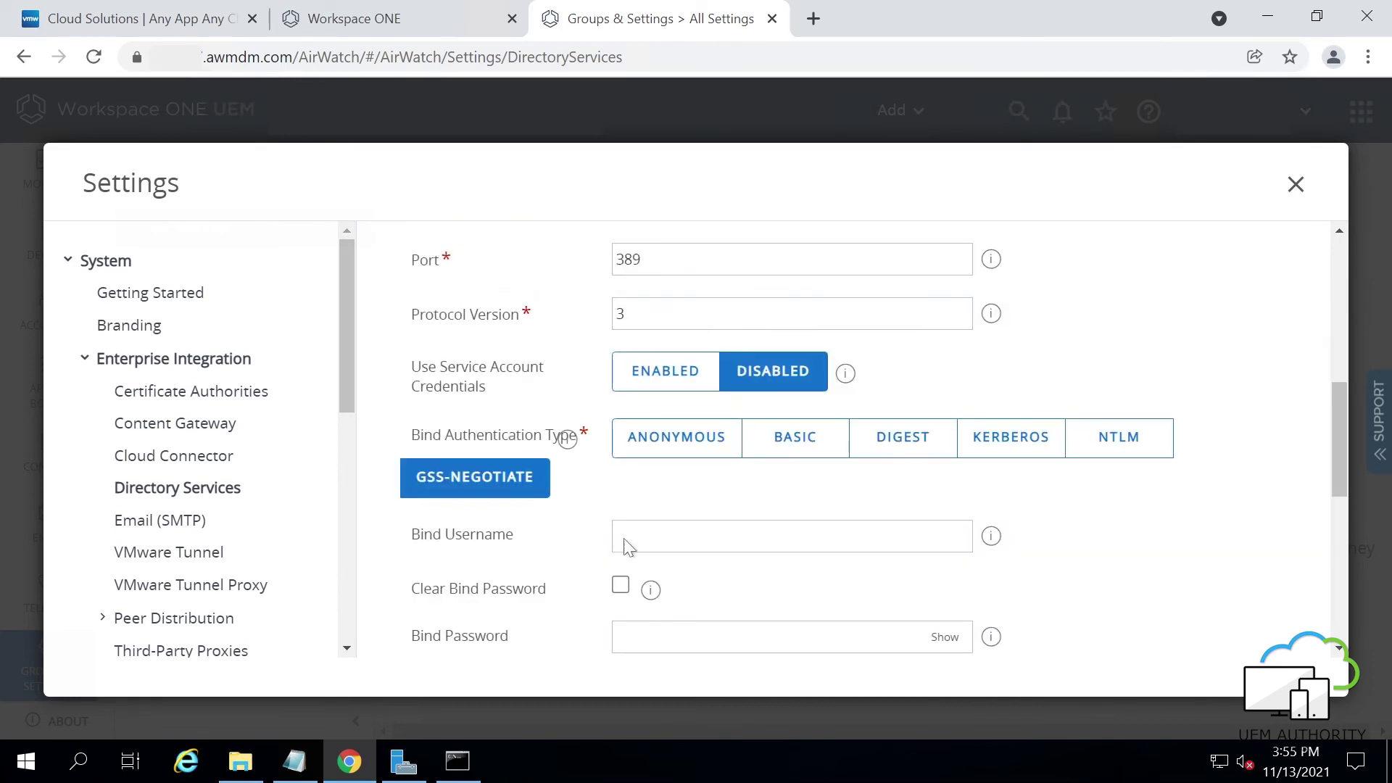
pyautogui.write('bind1')
pyautogui.click(631, 637)
pyautogui.write('********')
pyautogui.scroll(-3, 702, 600)
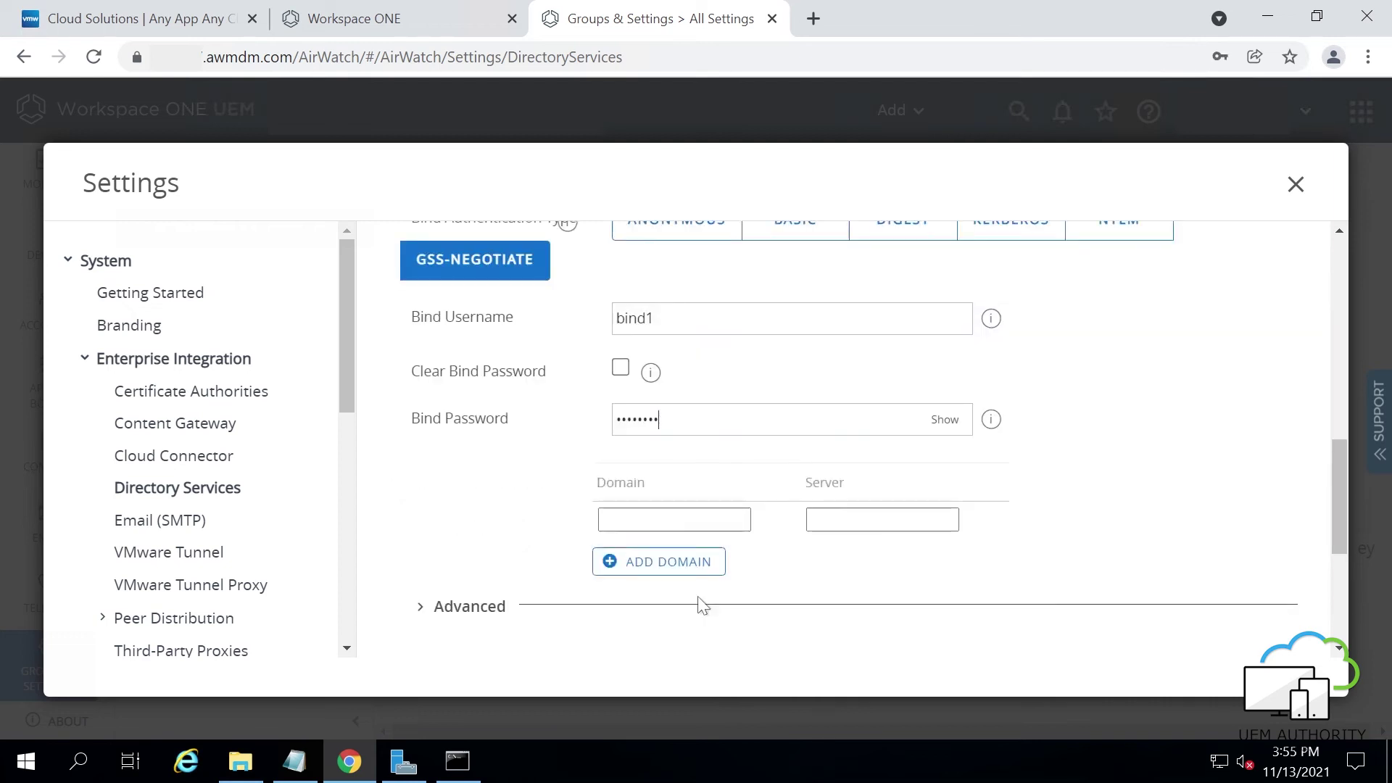
pyautogui.scroll(3, 864, 578)
pyautogui.scroll(5, 587, 459)
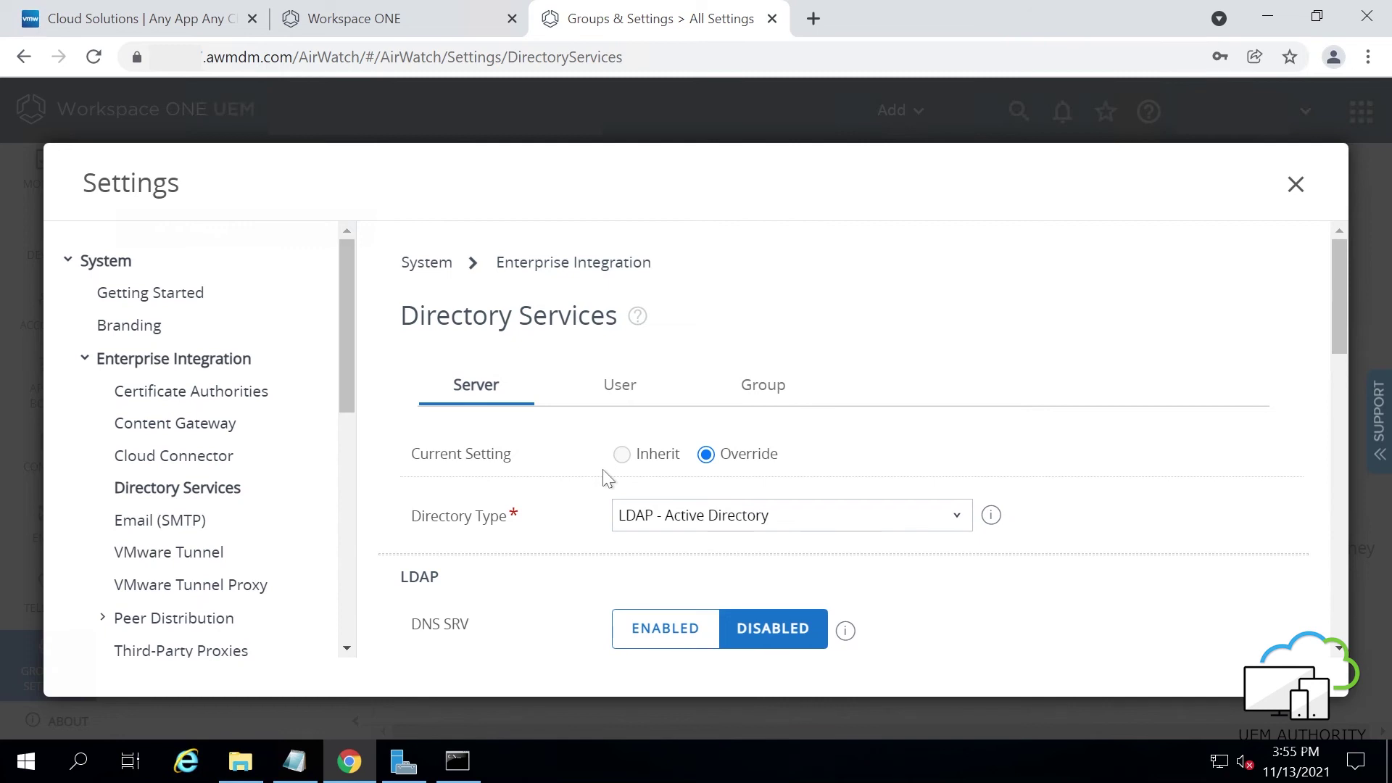
# Paste Base DNs ending in DC=bizare,DC=com into the User and Group tabs
pyautogui.click(616, 388)
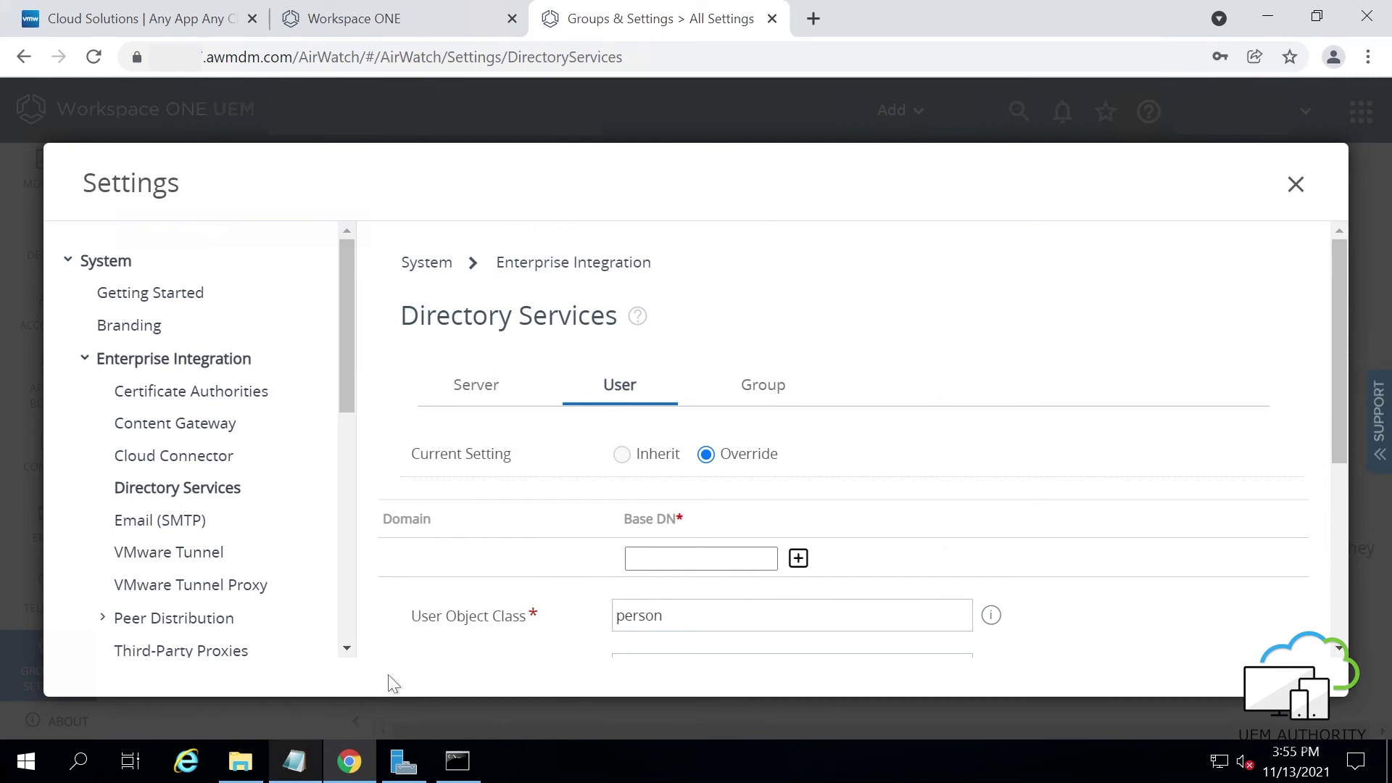
pyautogui.click(696, 558)
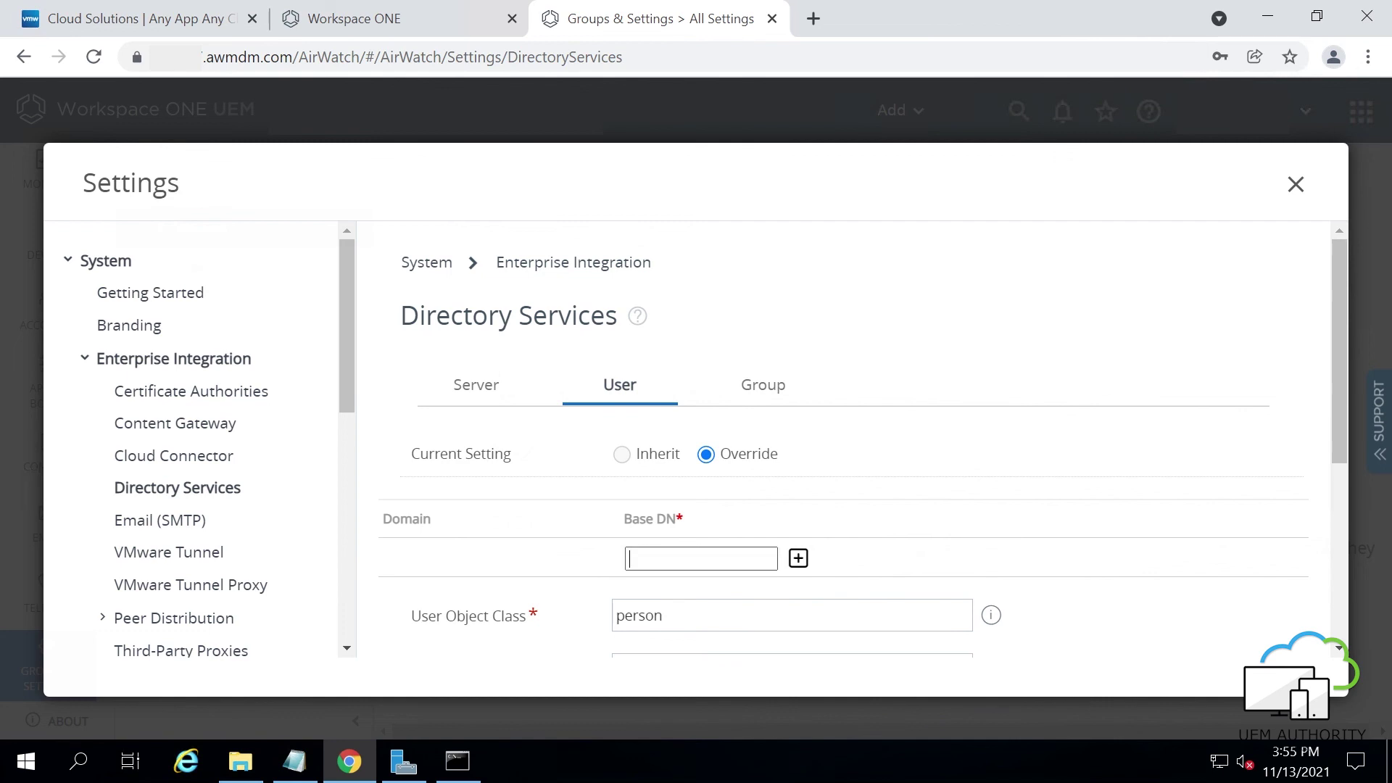
pyautogui.hotkey('ctrl', 'v')
pyautogui.click(761, 395)
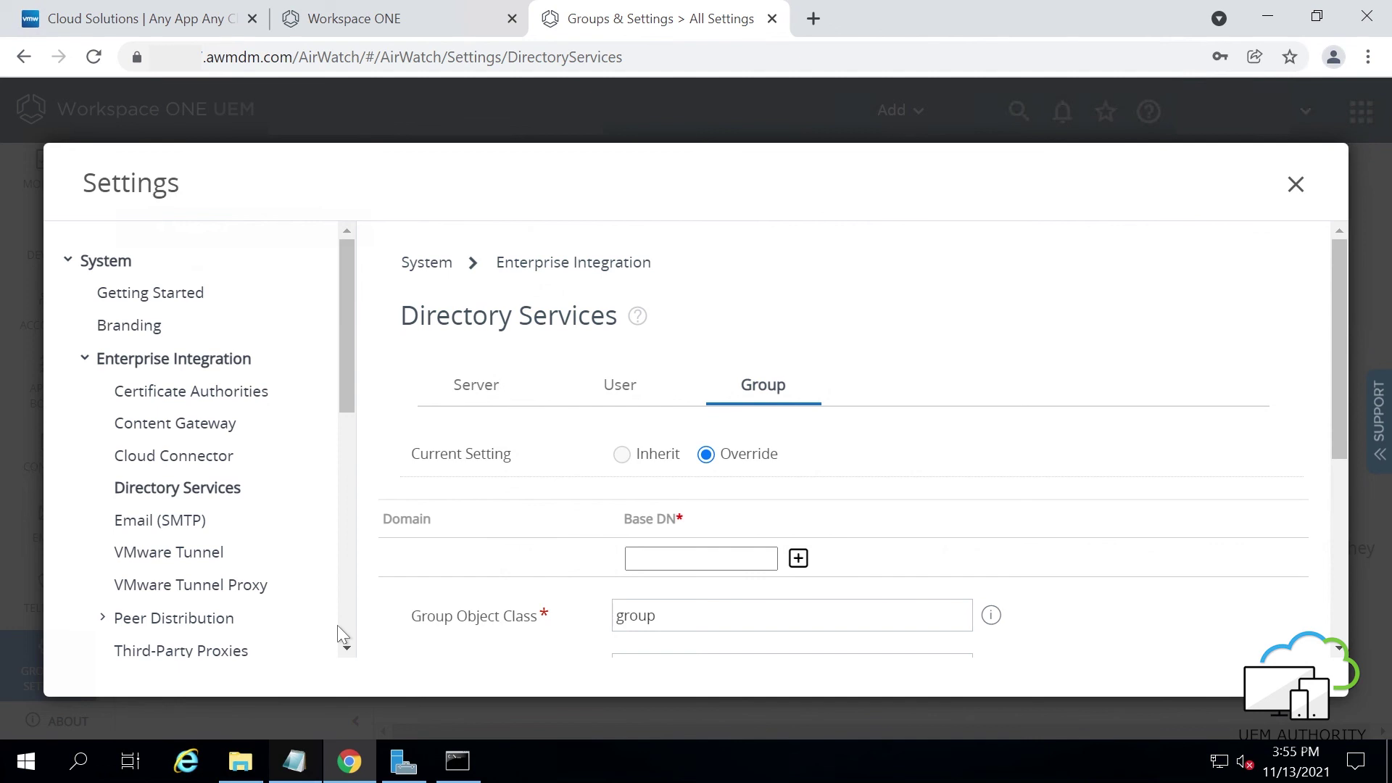
pyautogui.click(682, 559)
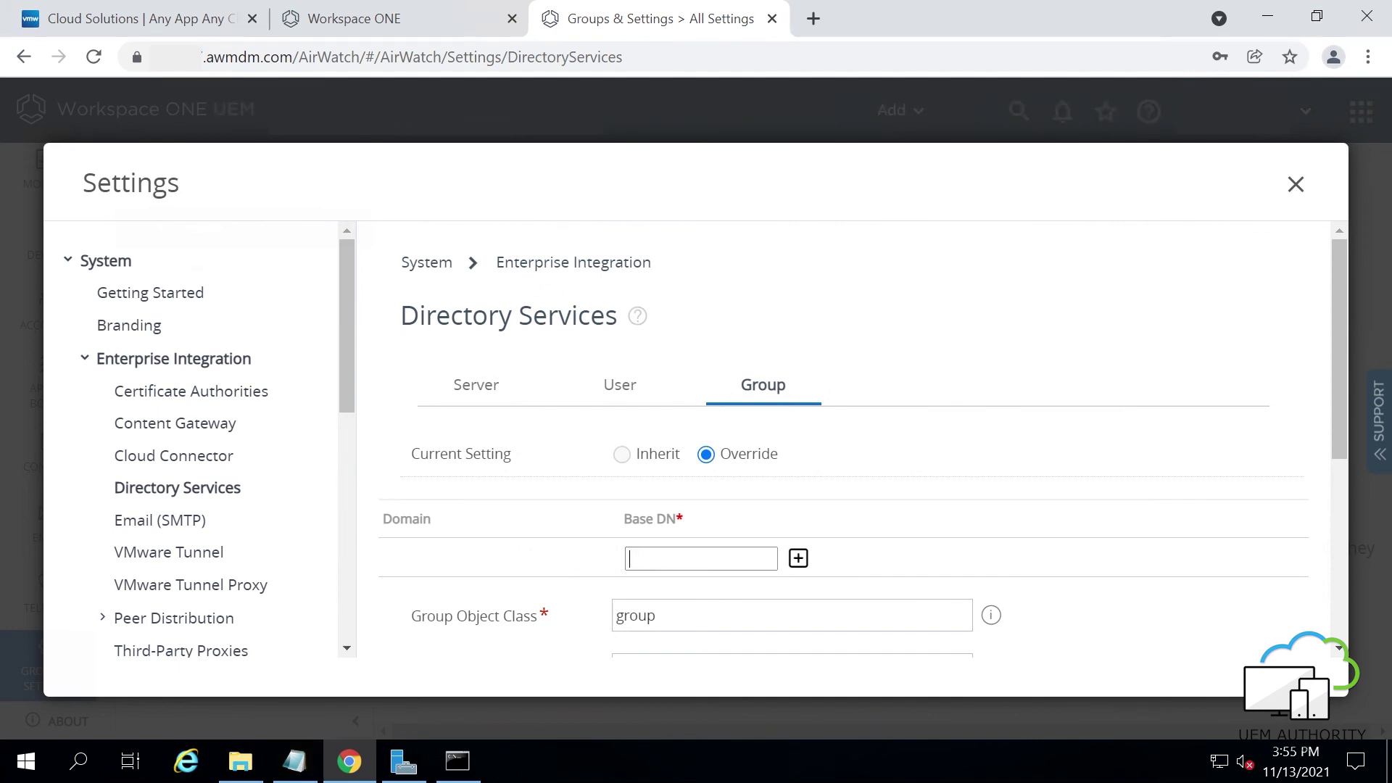
pyautogui.hotkey('ctrl', 'v')
pyautogui.click(1011, 483)
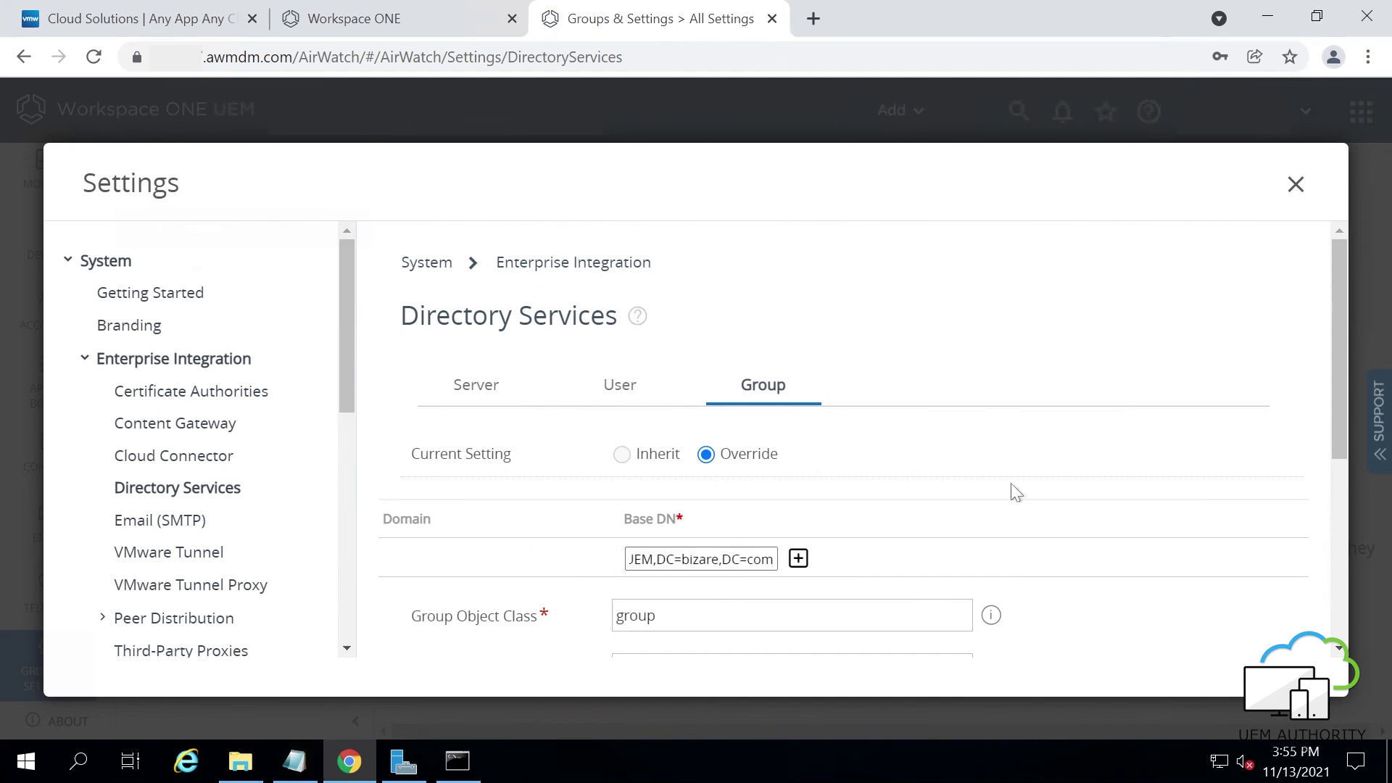
pyautogui.scroll(-5, 1011, 483)
# Run the LDAP connection test, close the success result, and save Directory Services
pyautogui.scroll(-1, 1011, 483)
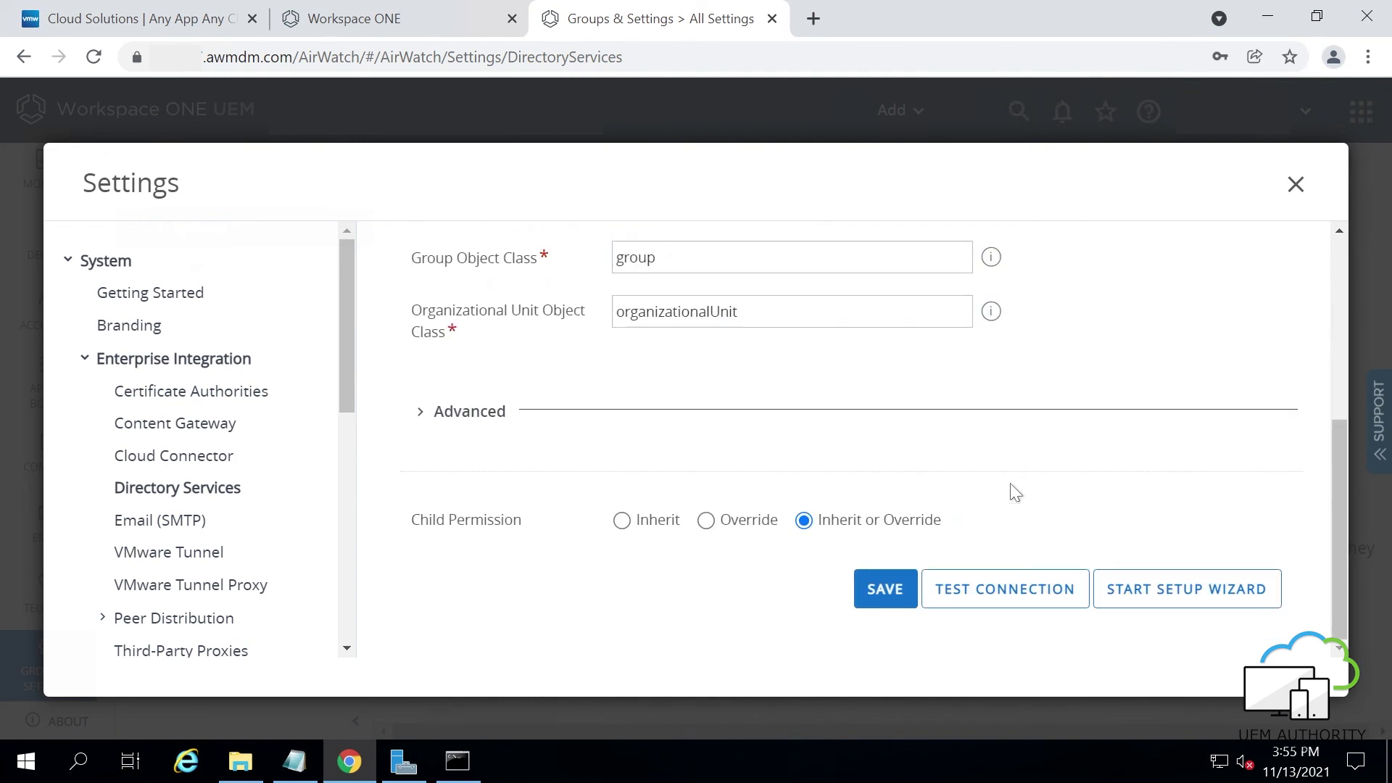
pyautogui.click(969, 589)
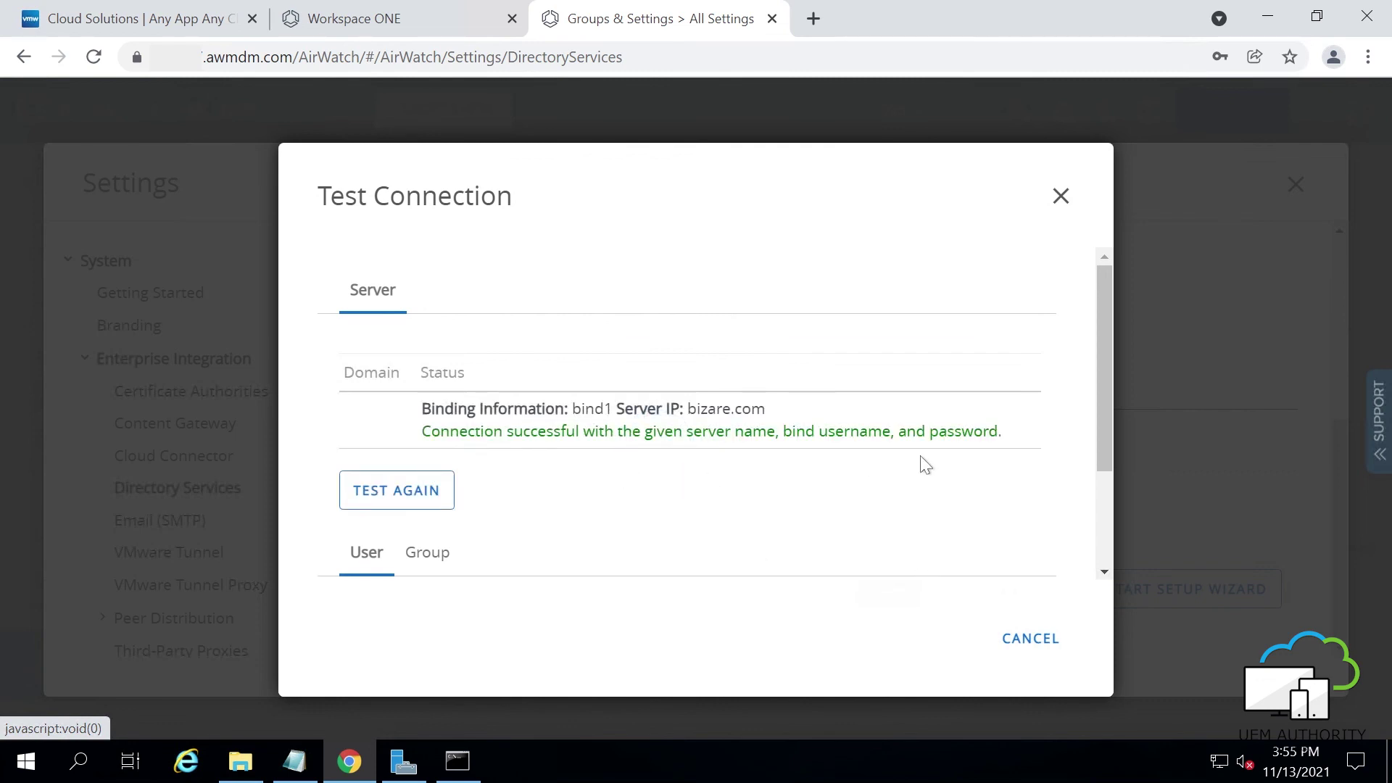
pyautogui.scroll(-2, 921, 458)
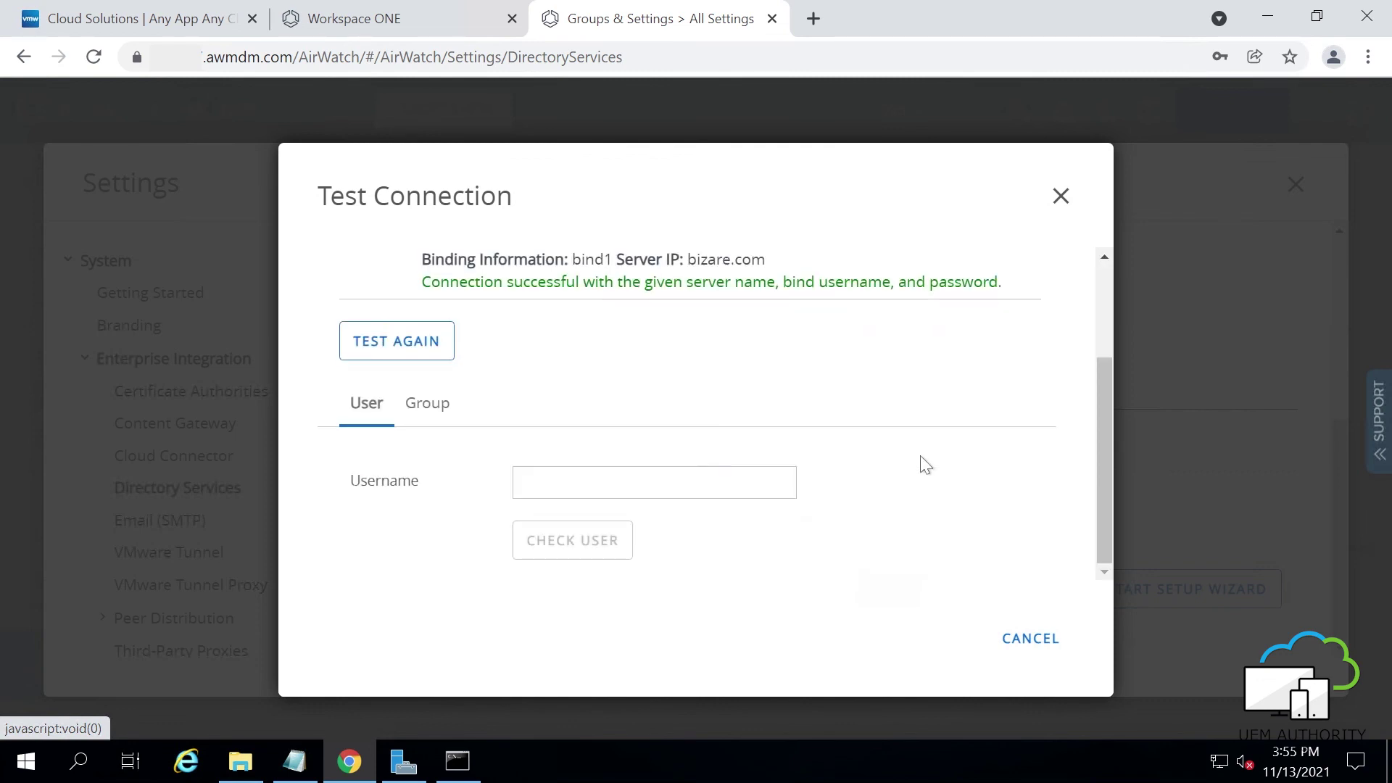
pyautogui.click(1061, 197)
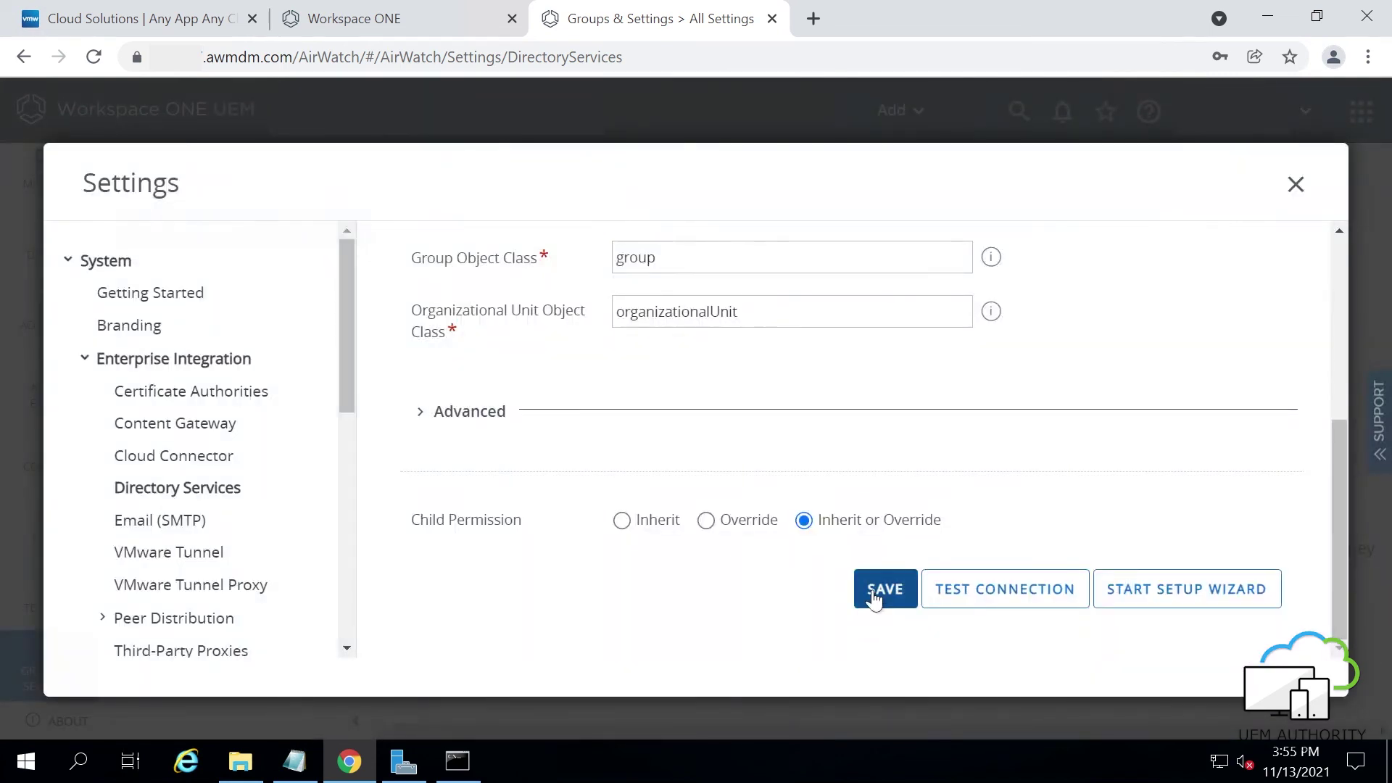
pyautogui.click(876, 593)
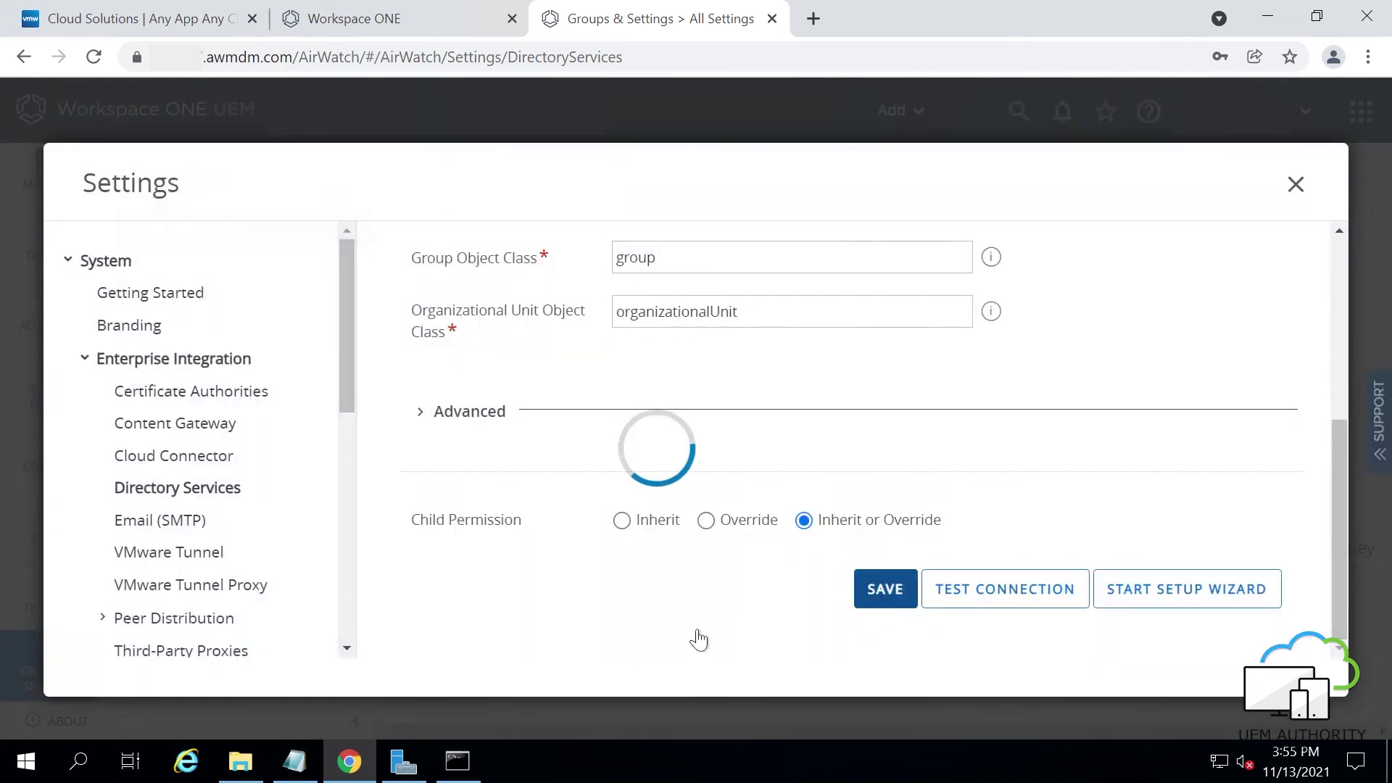